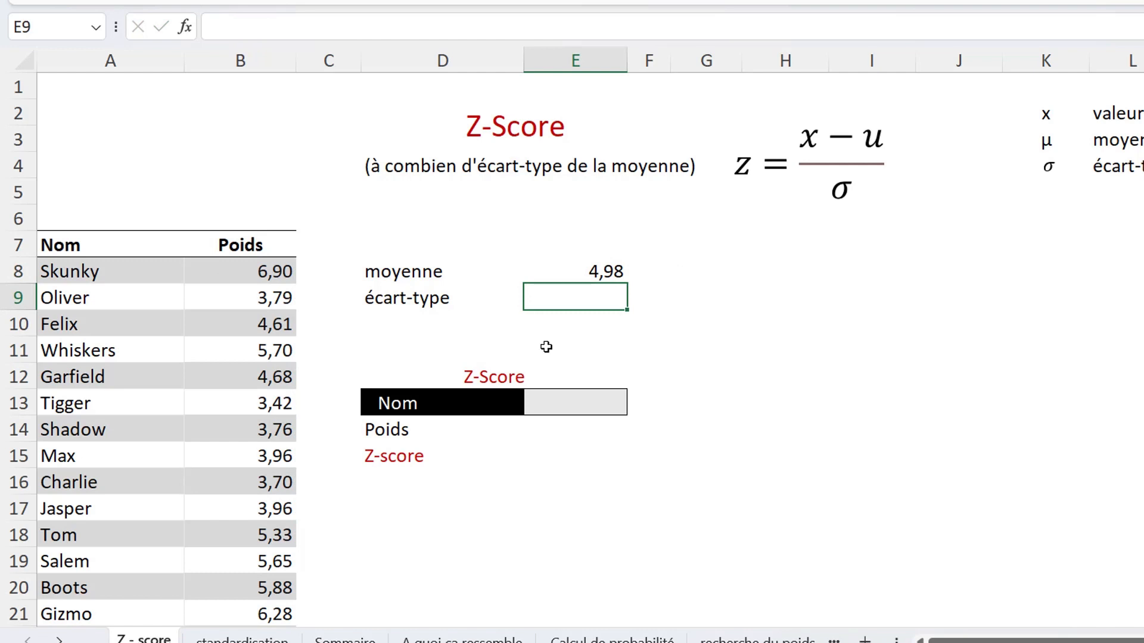
Compute the écart-type of the Poids column in cell E9 with =ECARTYPE.STANDARD(Z_score[Poids])
type("=ec")
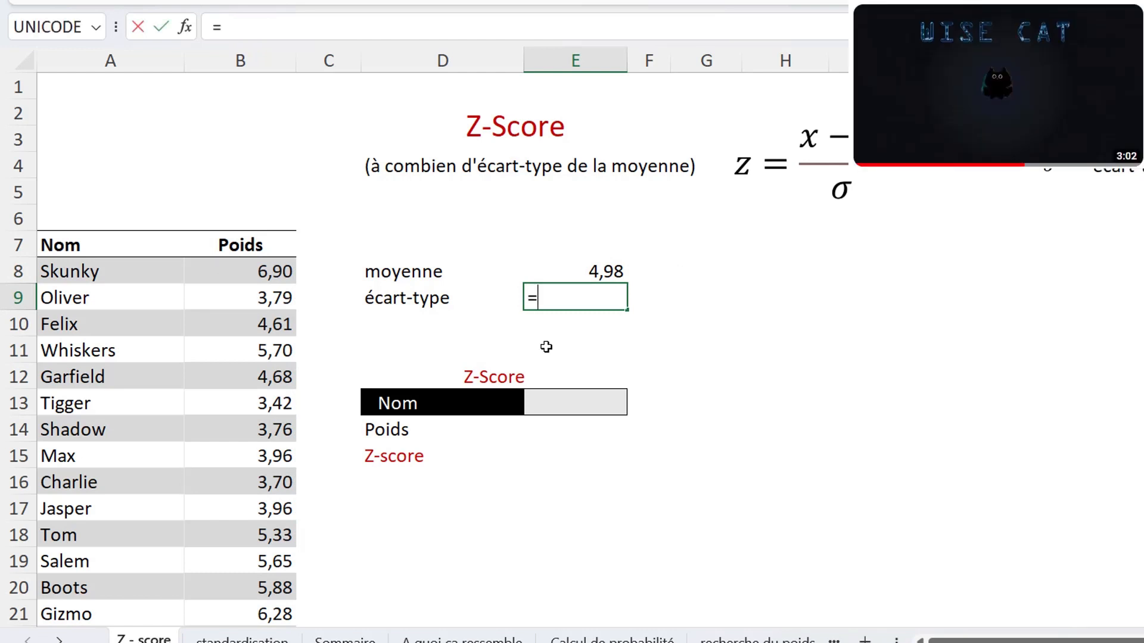
key("Down")
key("Down")
key("Tab")
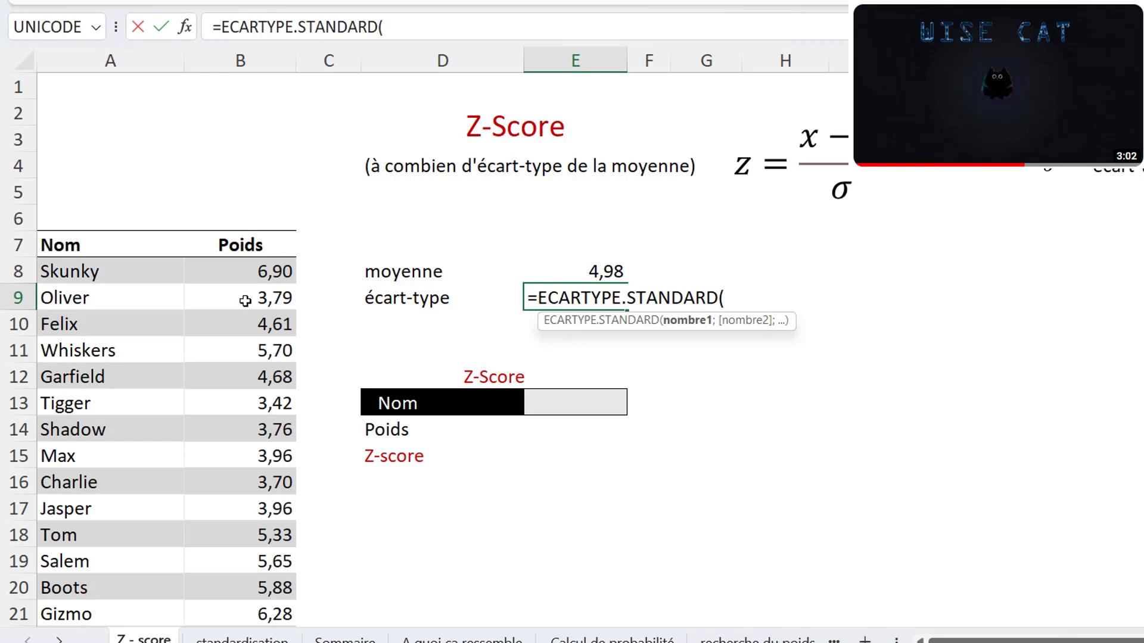
left_click(247, 231)
type(")")
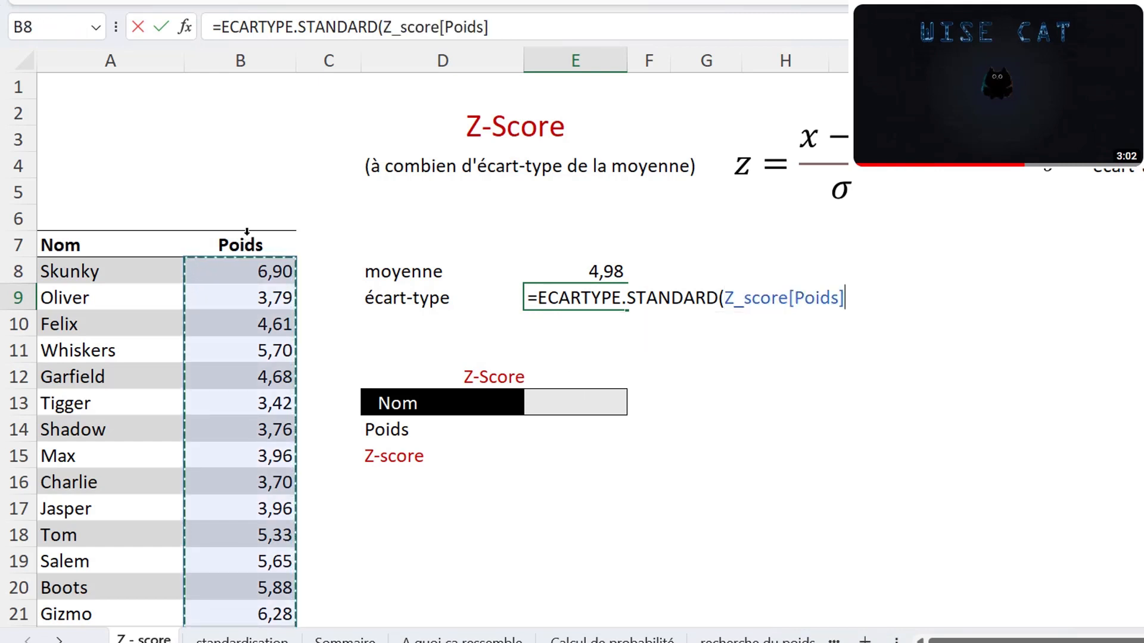
key("Return")
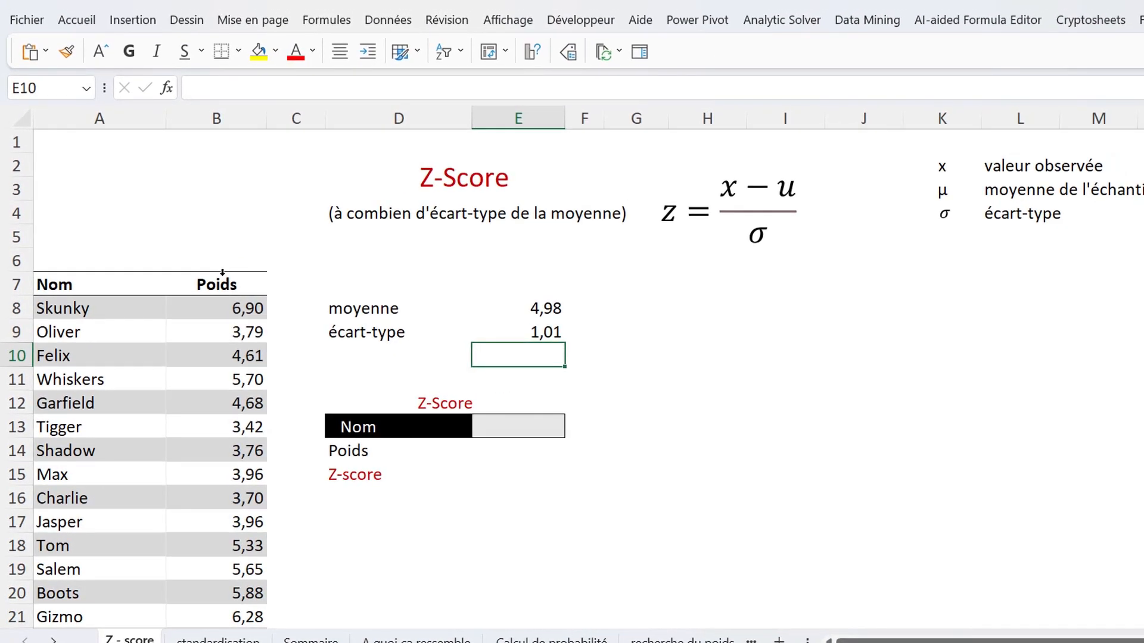
Insert a recommended Histogramme chart from the Poids column data
left_click(222, 272)
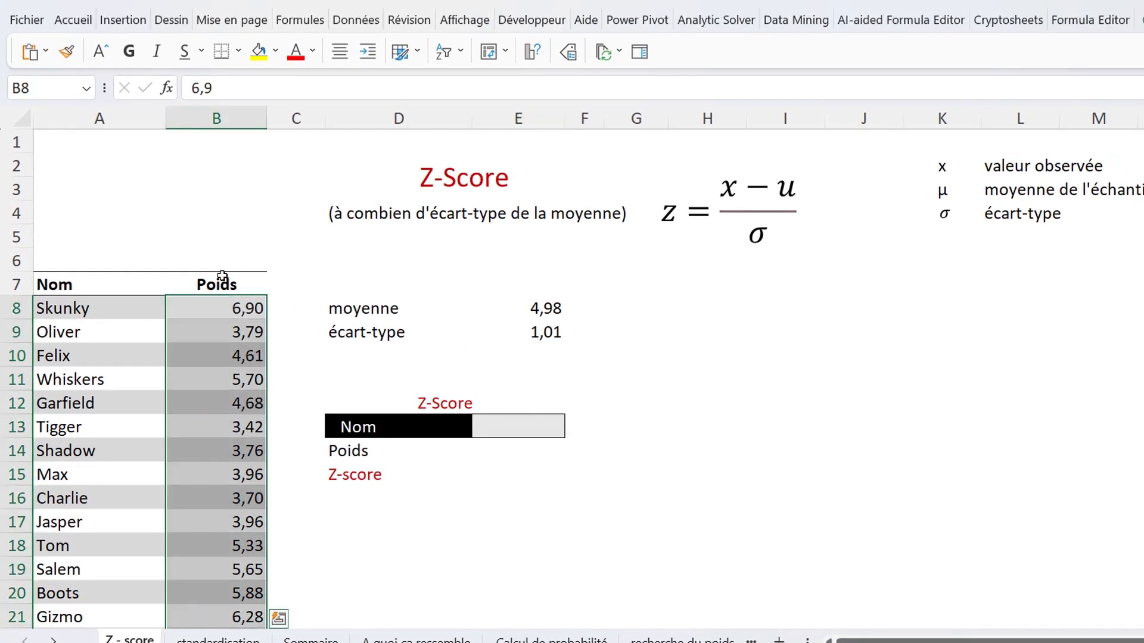
left_click(137, 23)
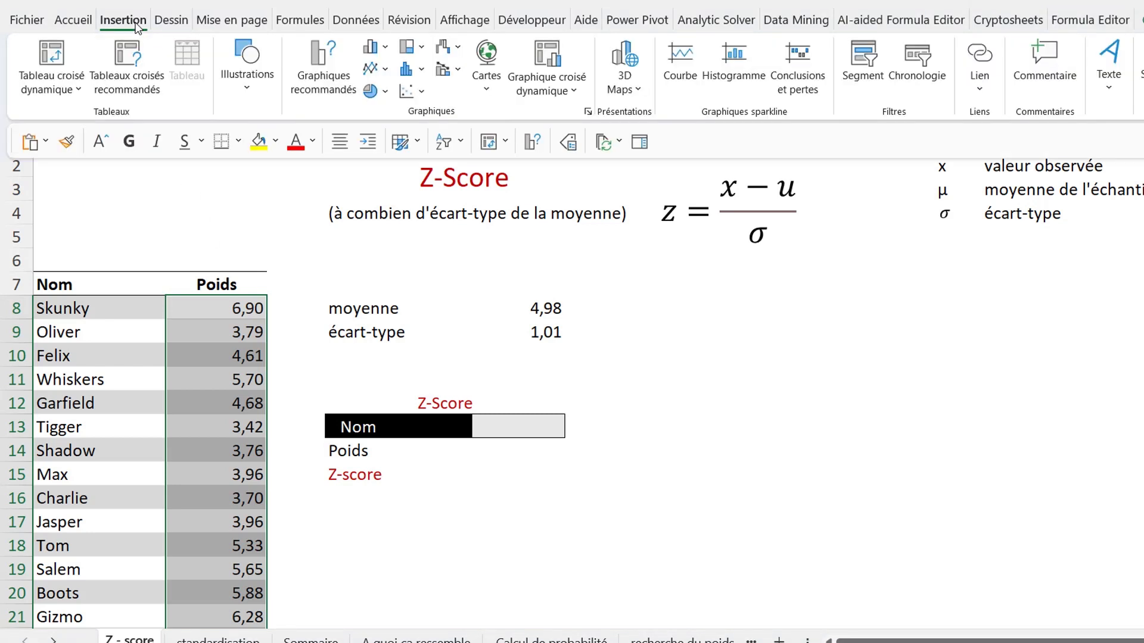
left_click(327, 91)
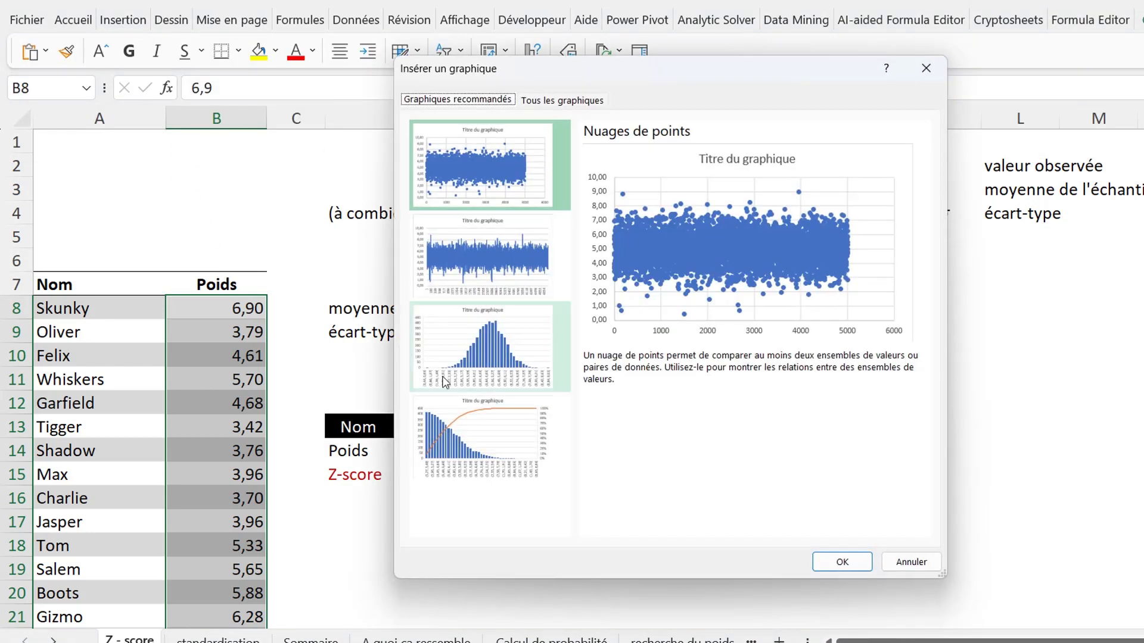
left_click(500, 368)
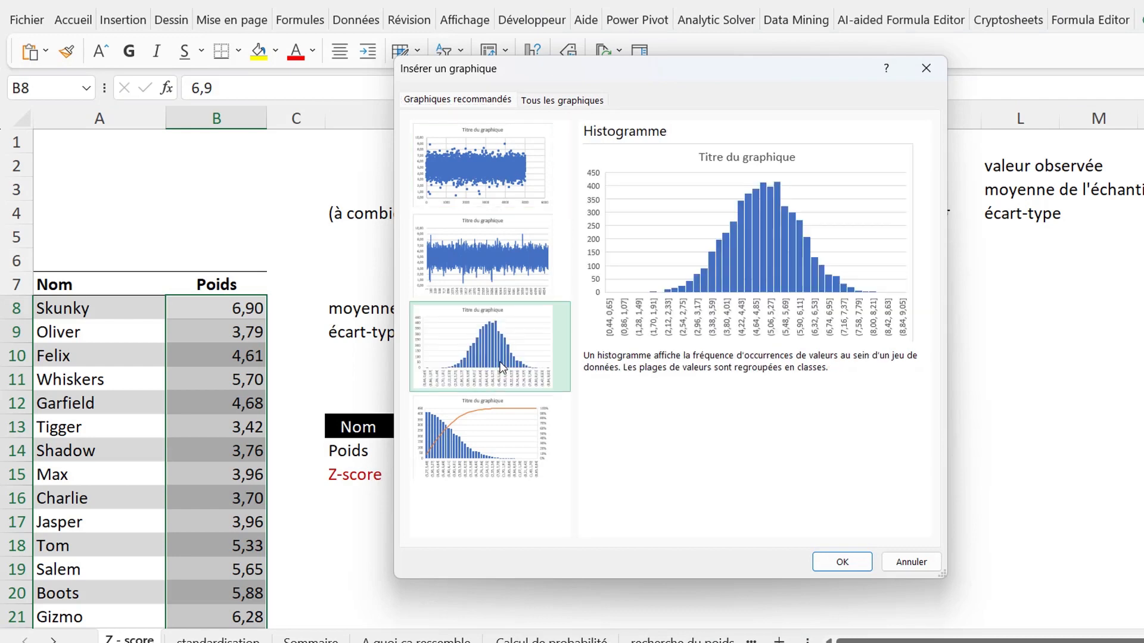
left_click(846, 563)
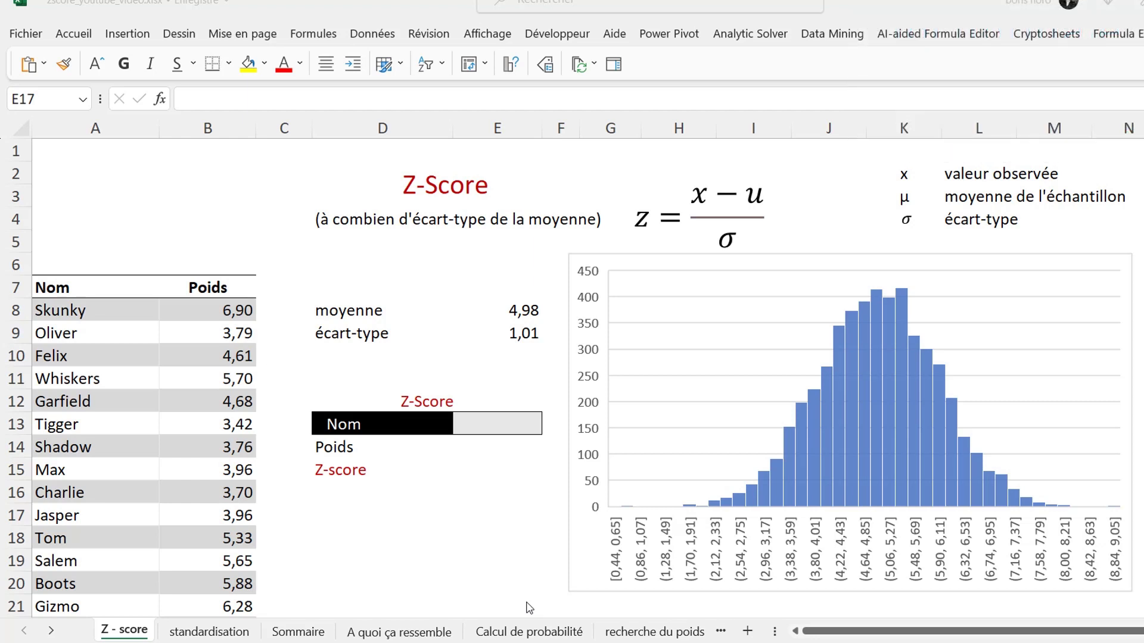
Add a Liste data validation to the Nom input cell E13 with the source =$A$8:$A$5007
left_click(507, 427)
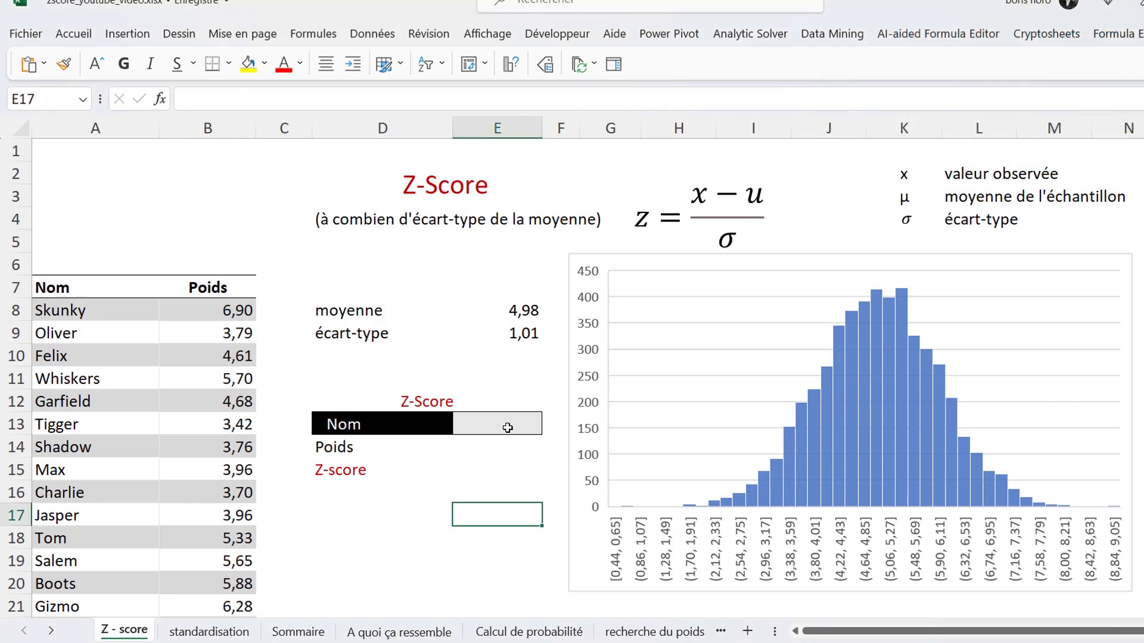
left_click(507, 427)
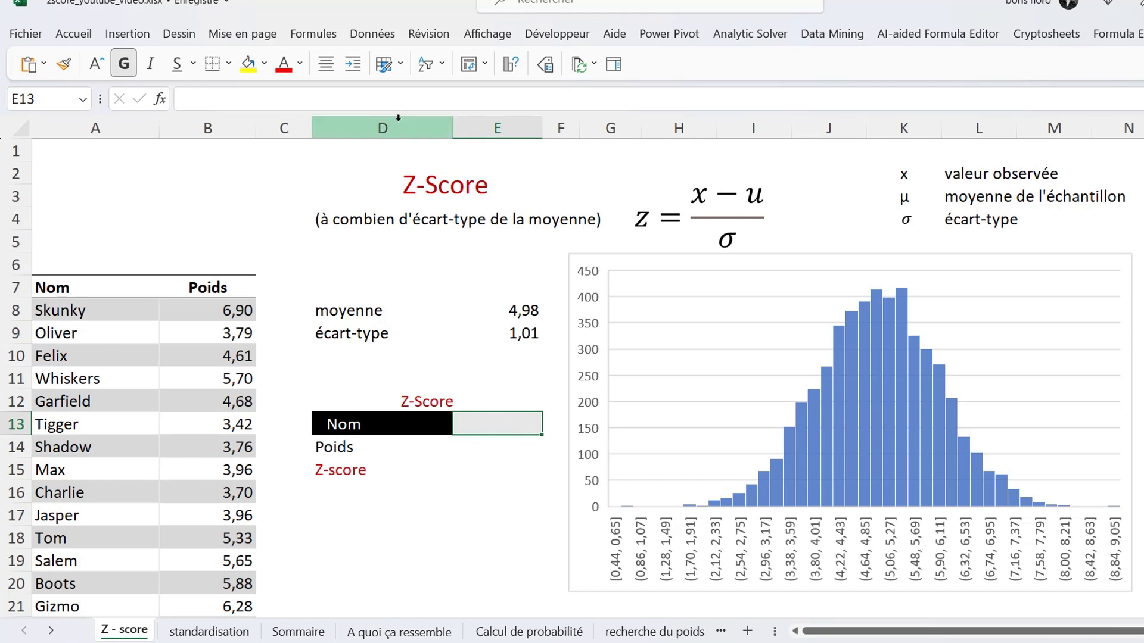
left_click(373, 35)
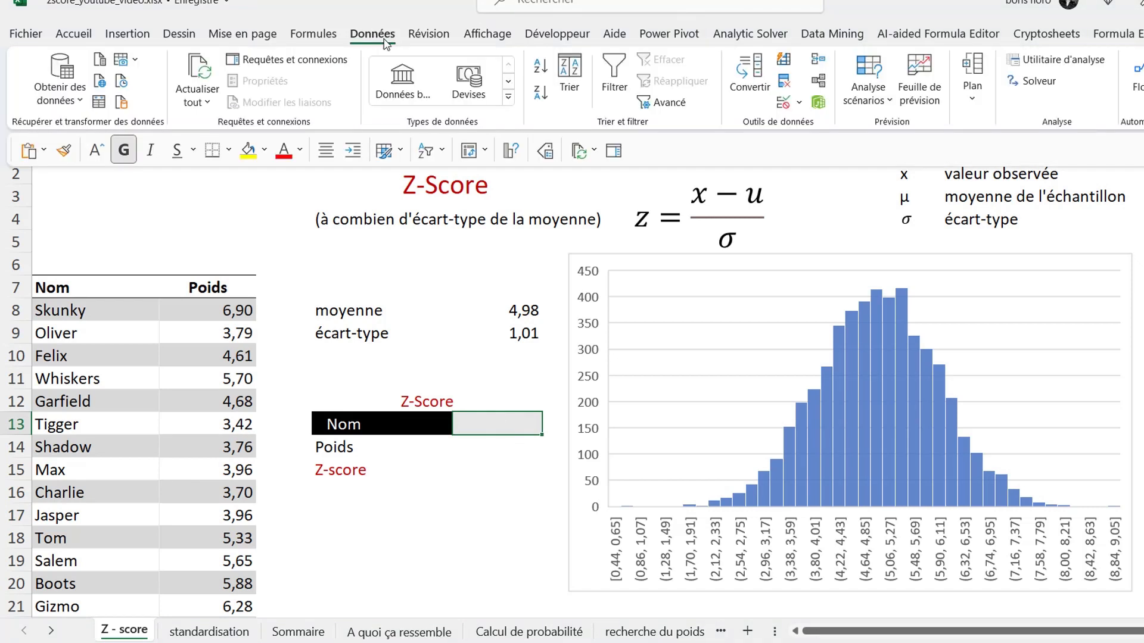
left_click(800, 104)
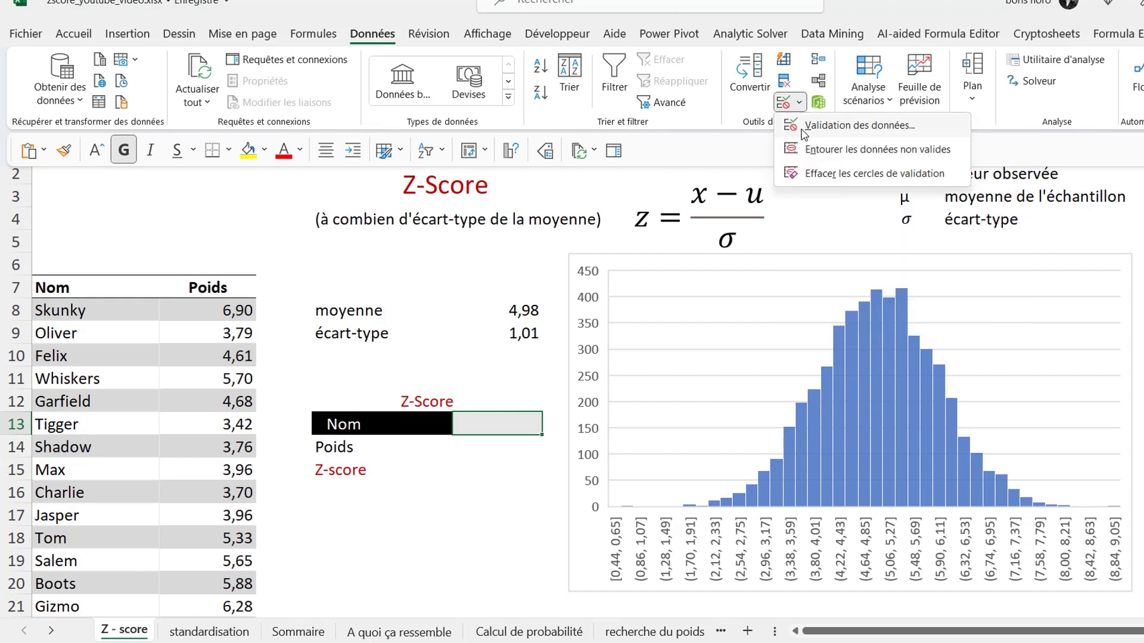
left_click(804, 126)
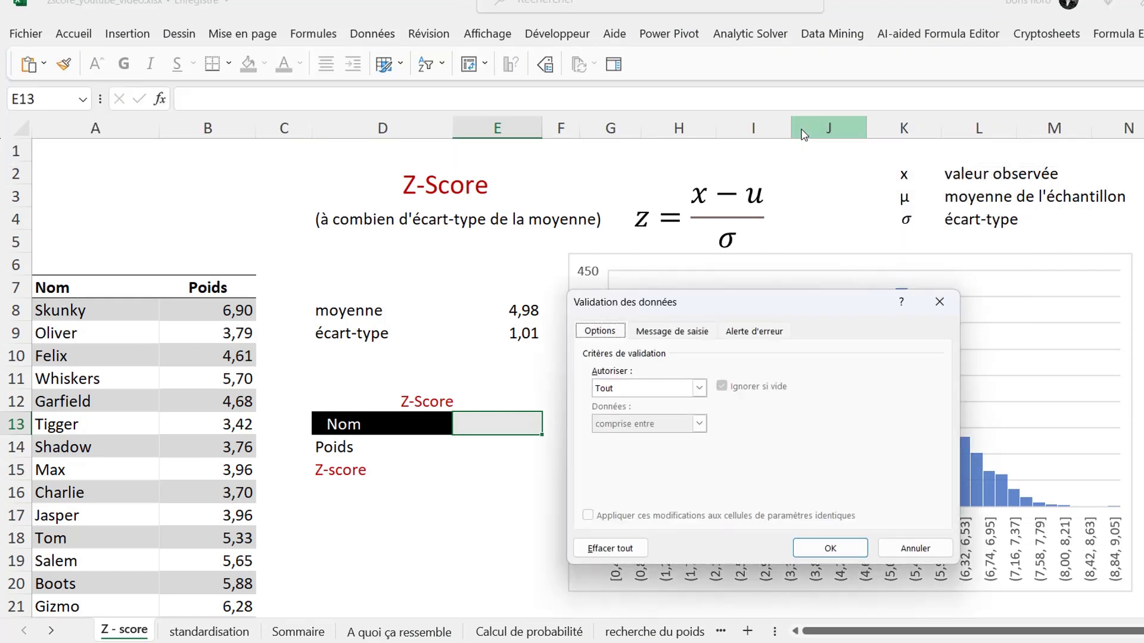
left_click(700, 389)
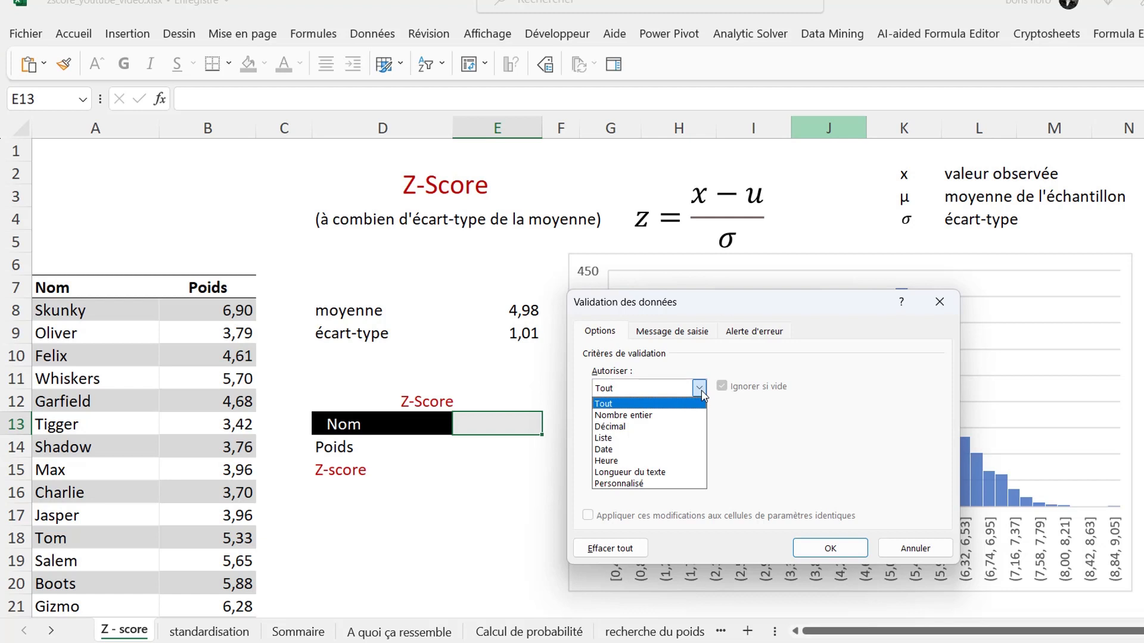
left_click(670, 447)
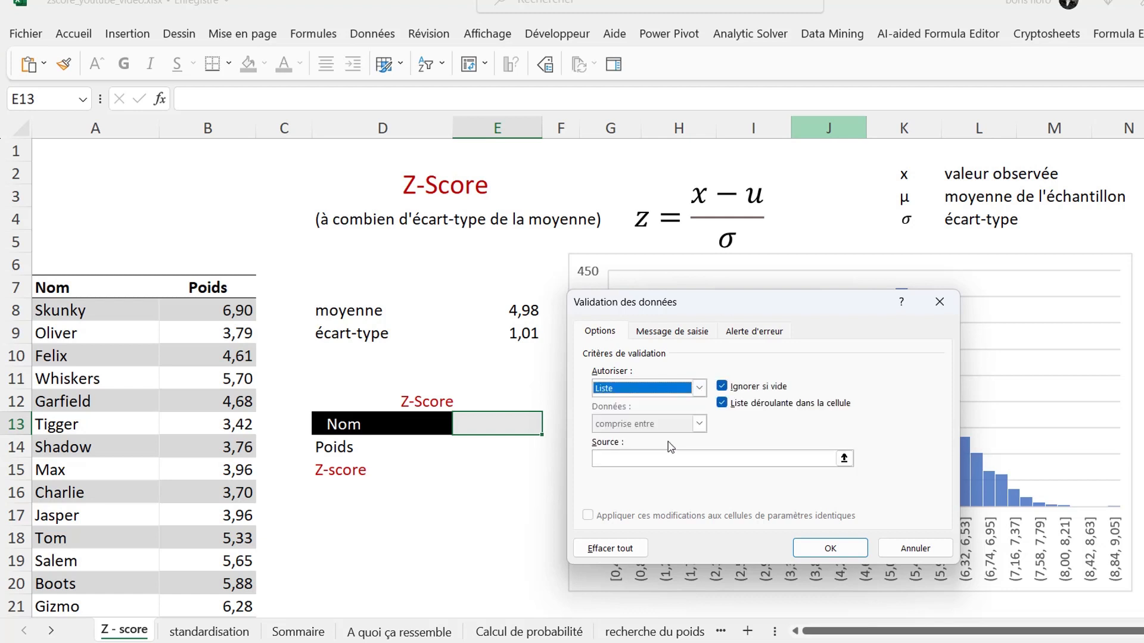
left_click(844, 458)
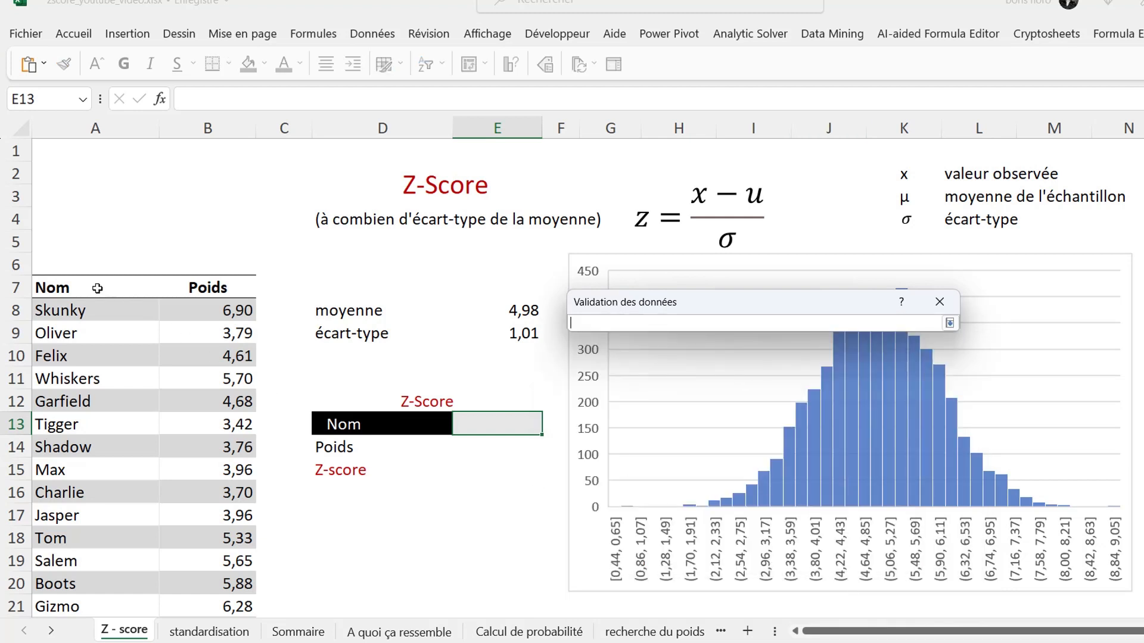
left_click(64, 275)
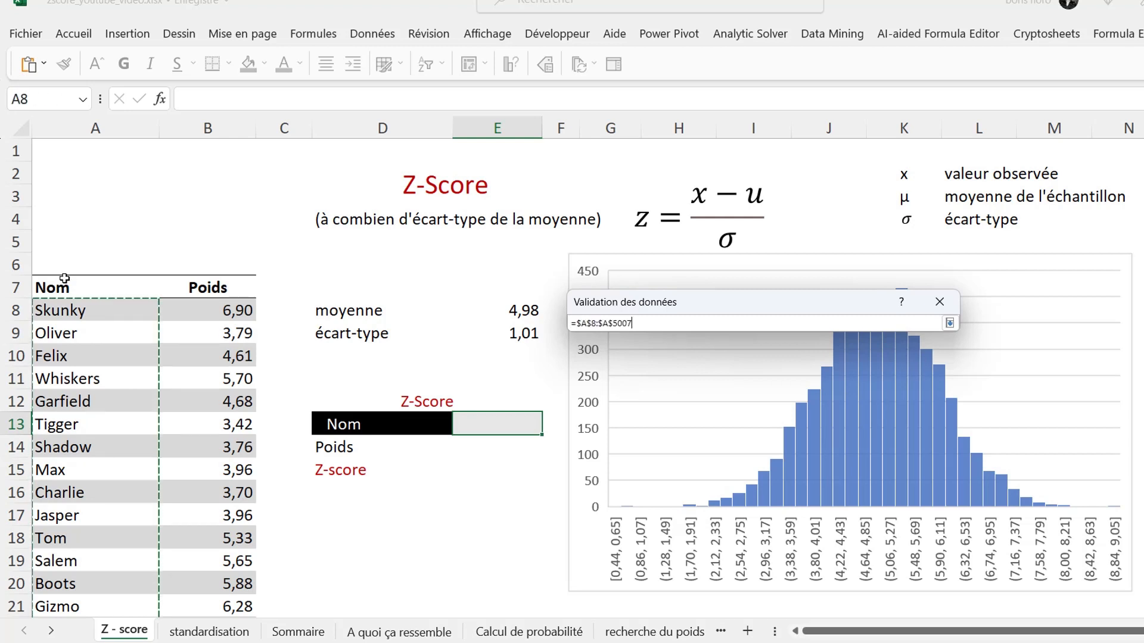
key("Return")
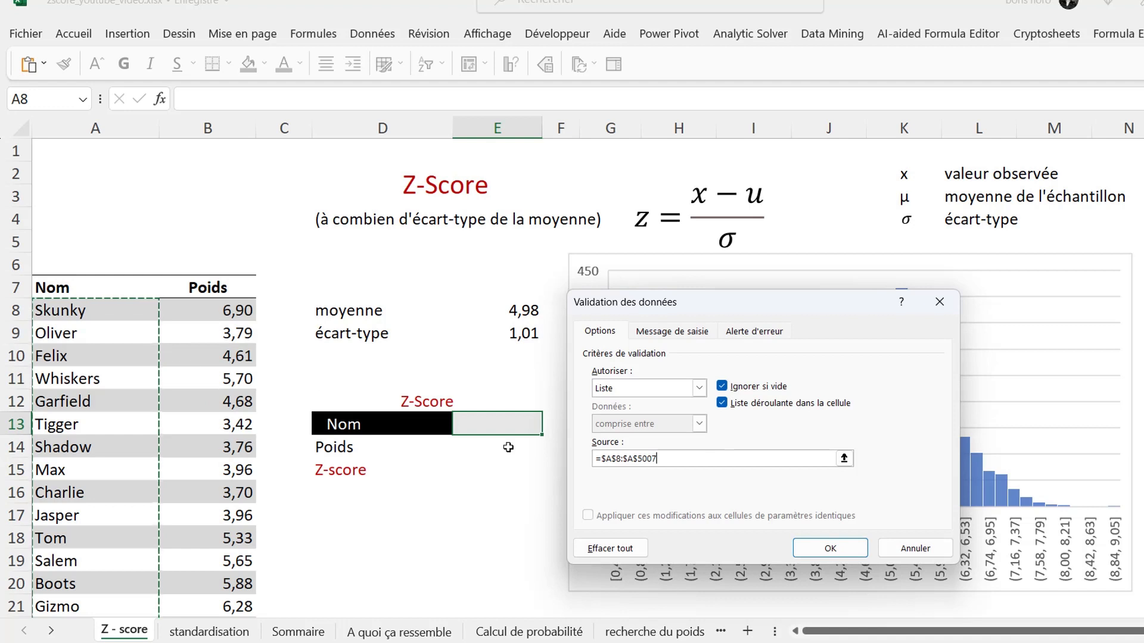
left_click(811, 547)
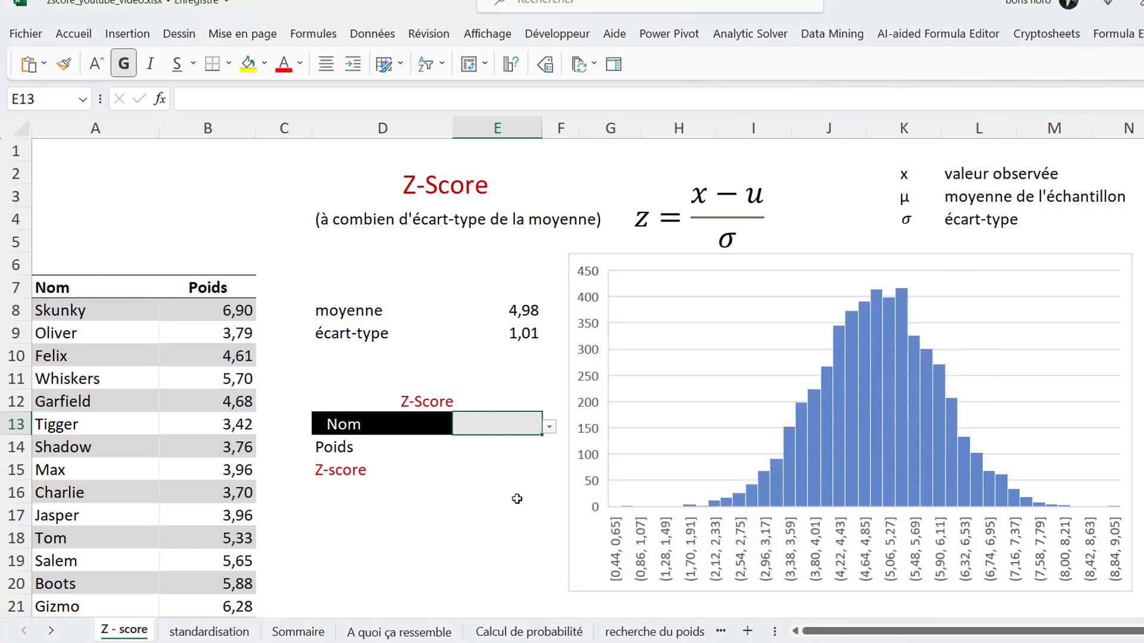
Choose Felix from the dropdown list in the Nom cell E13
left_click(548, 427)
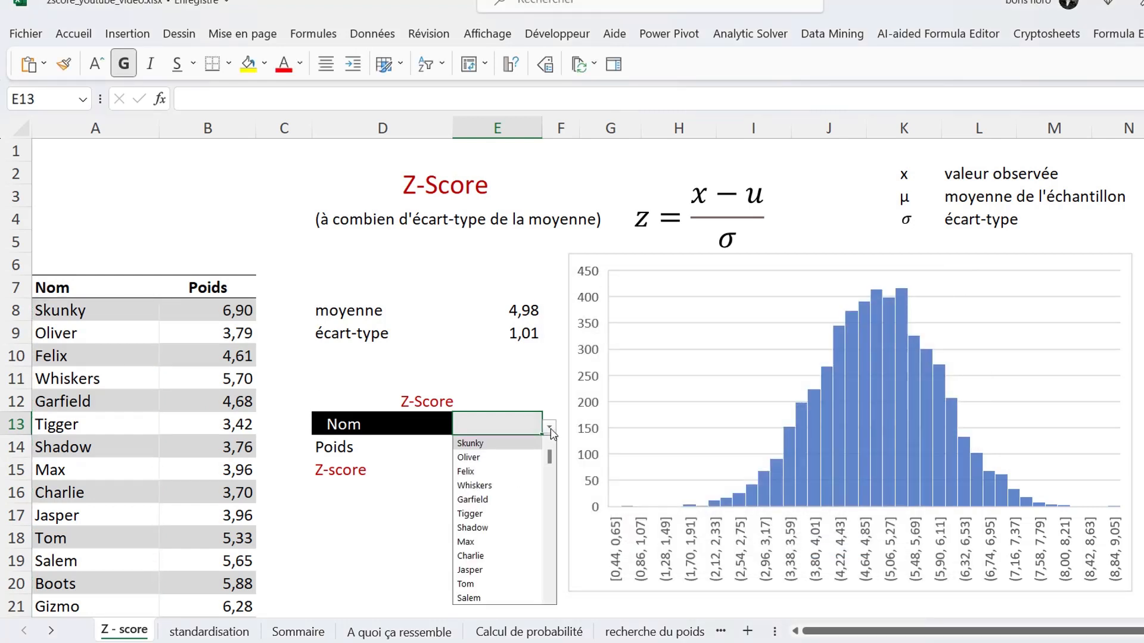
left_click(524, 473)
key("Return")
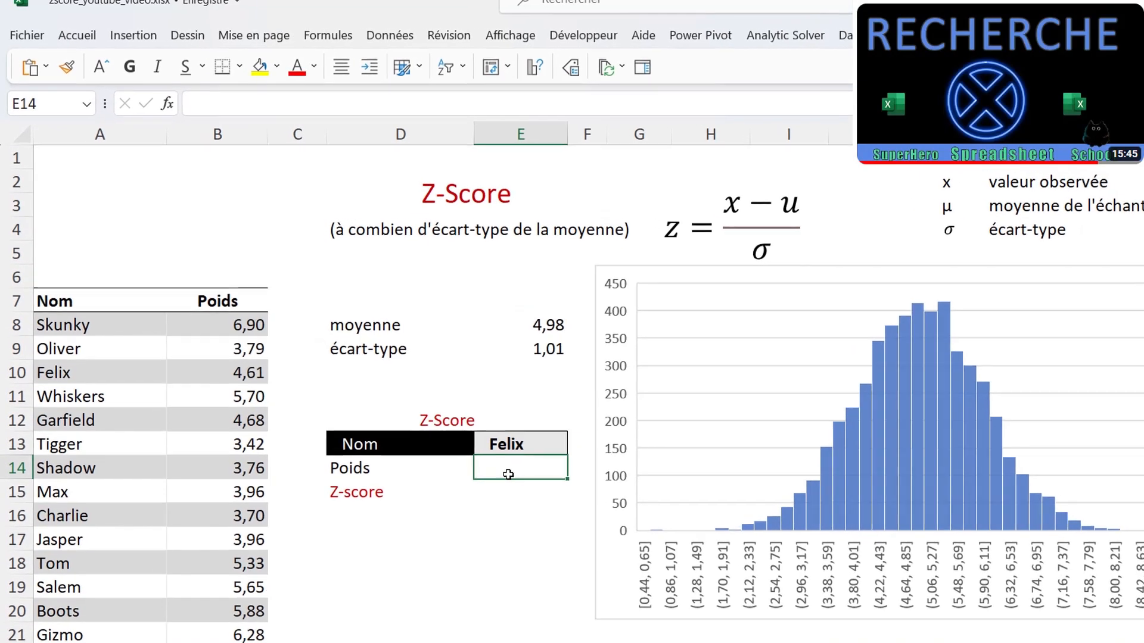
Look up the selected cat's Poids in cell E14 with =RECHERCHEX(E13;Z_score[Nom];Z_score[Poids])
type("=re")
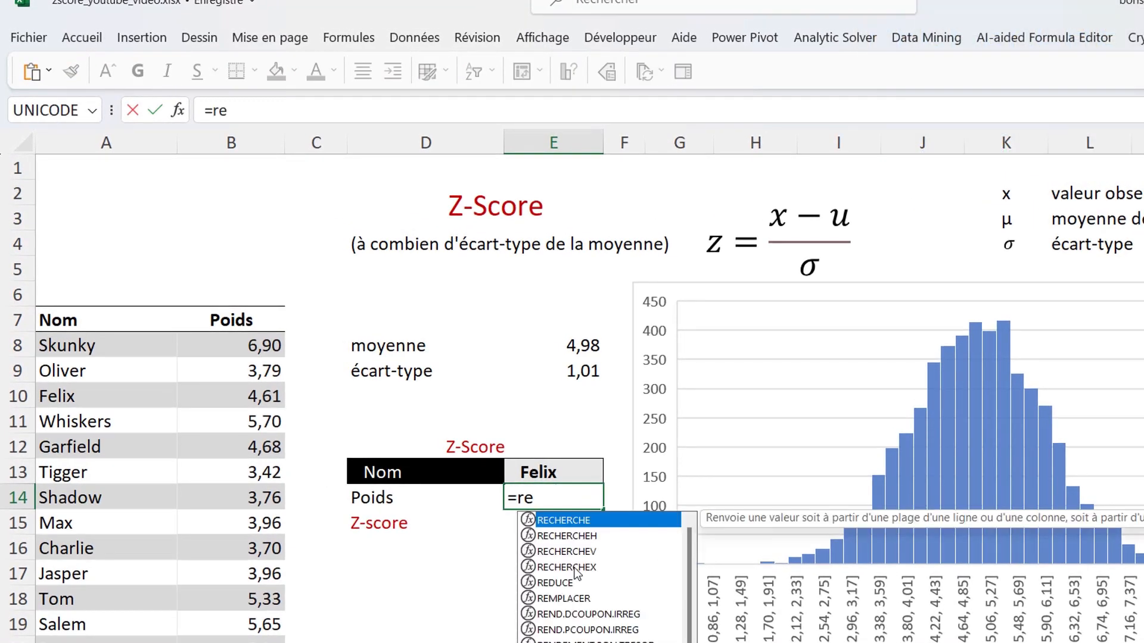
double_click(574, 567)
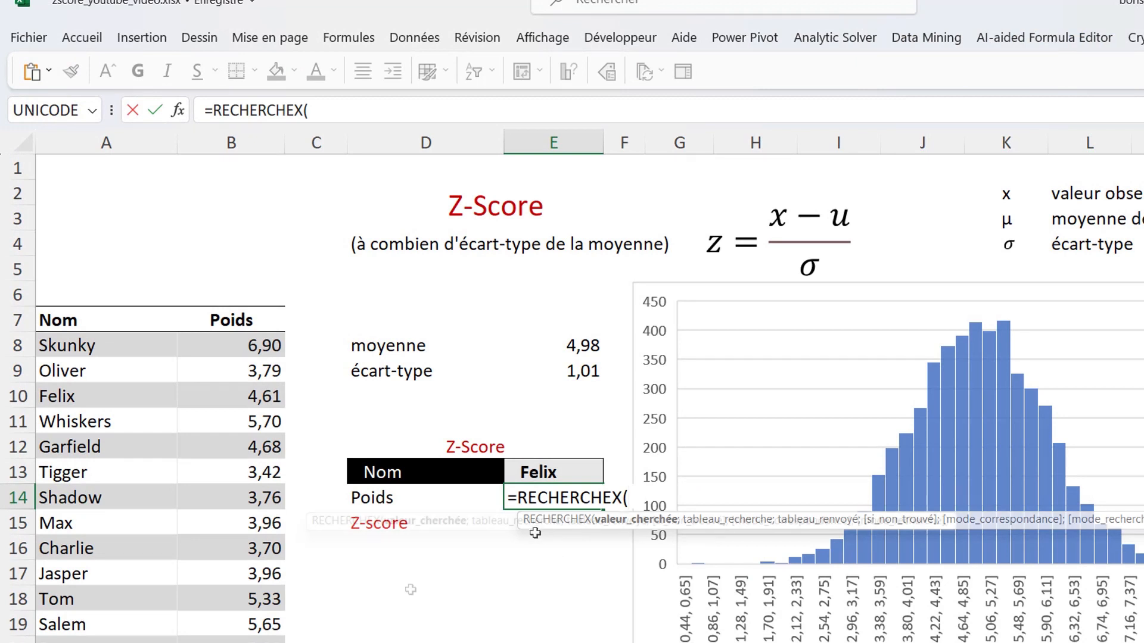
left_click(554, 472)
type(";Z_score[Nom")
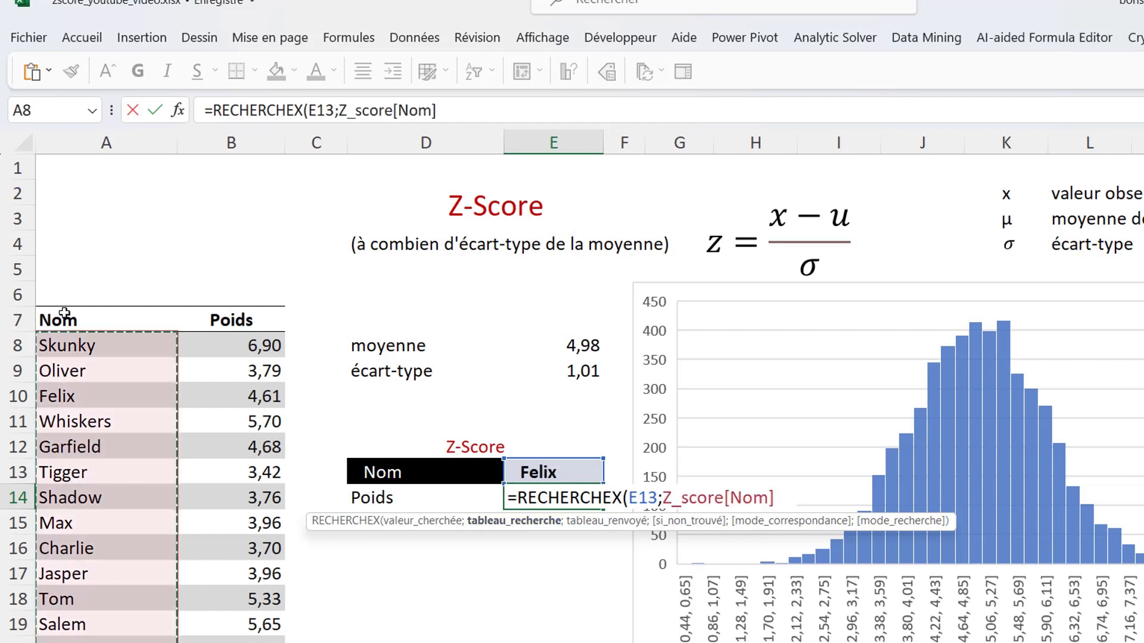
left_click(65, 314)
type(";Z_score[Poids")
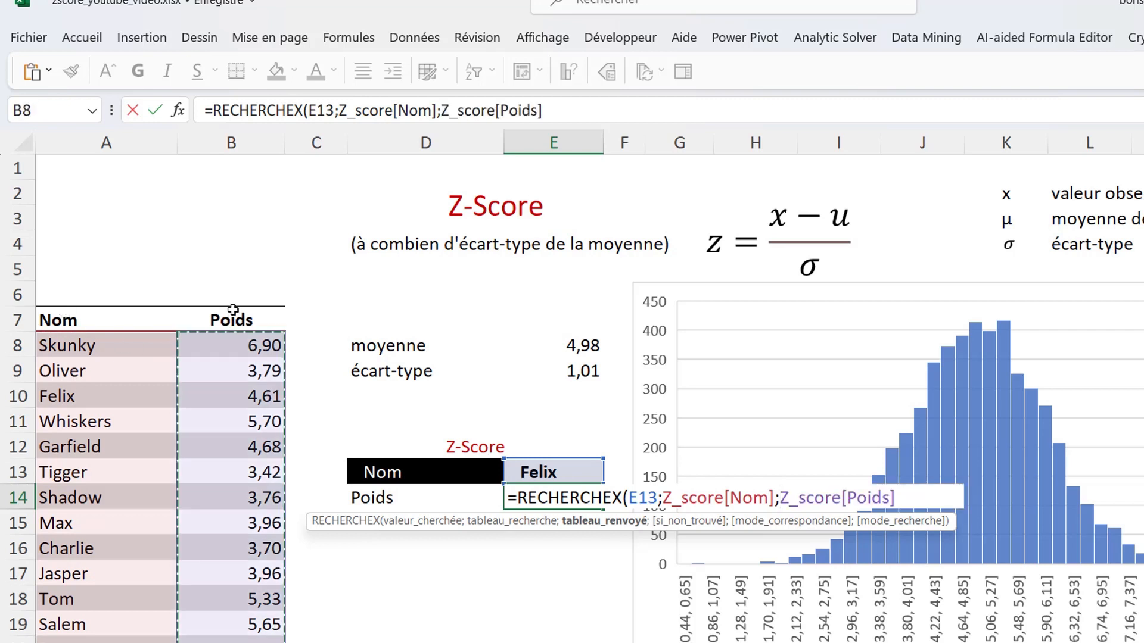
left_click(232, 308)
key("ctrl+Return")
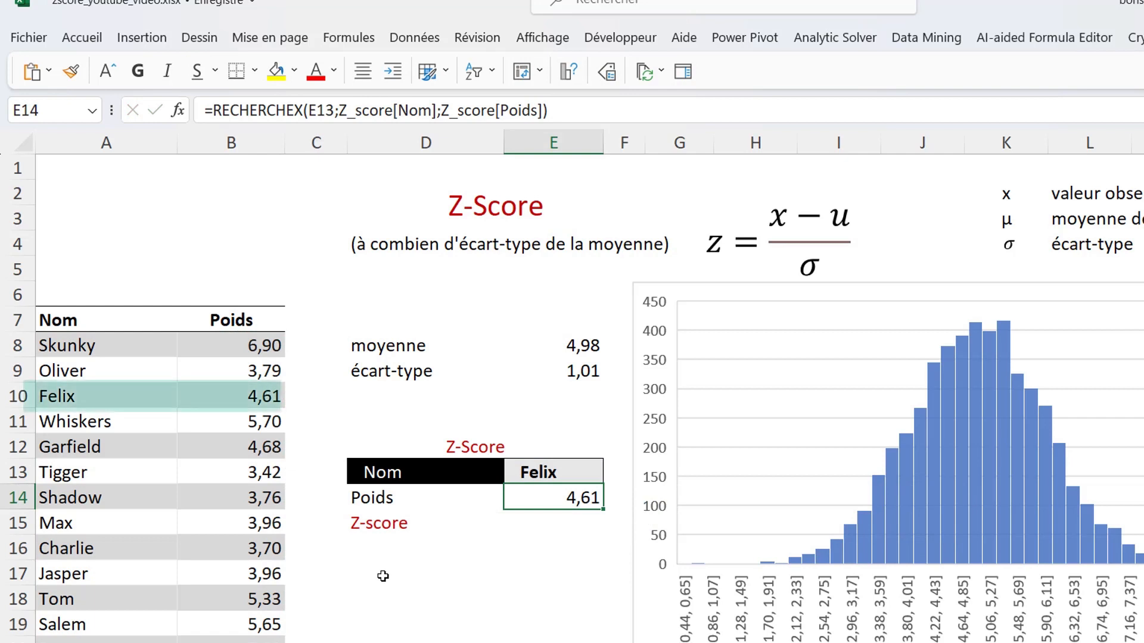
Calculate the Z-score in cell E15 with =CENTREE.REDUITE(E14;E8;E9)
left_click(534, 524)
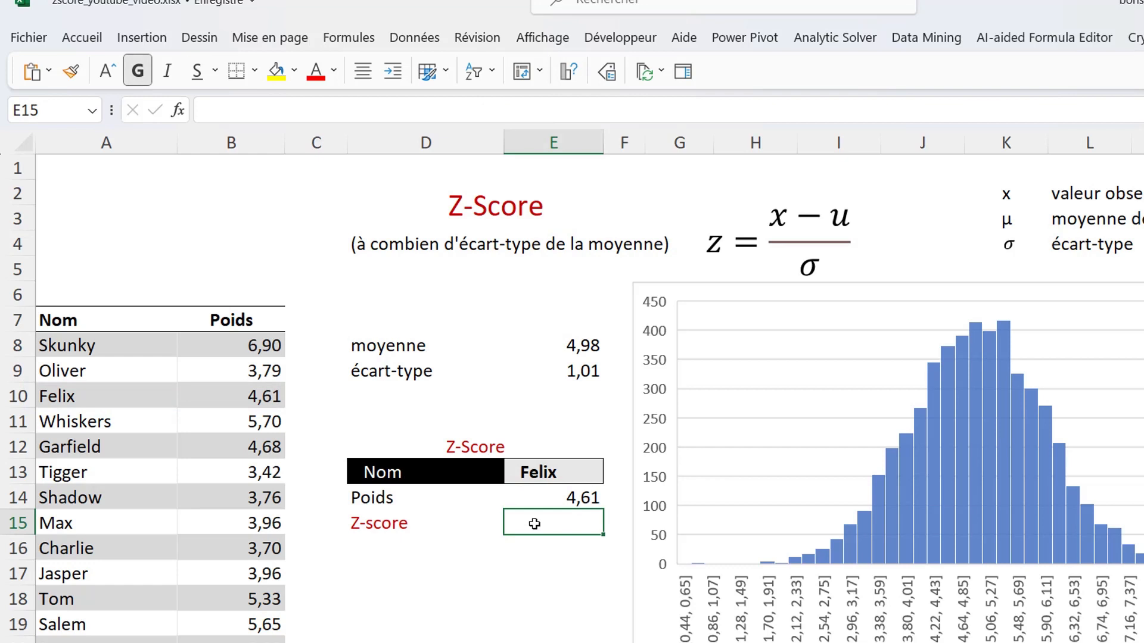
type("=ce")
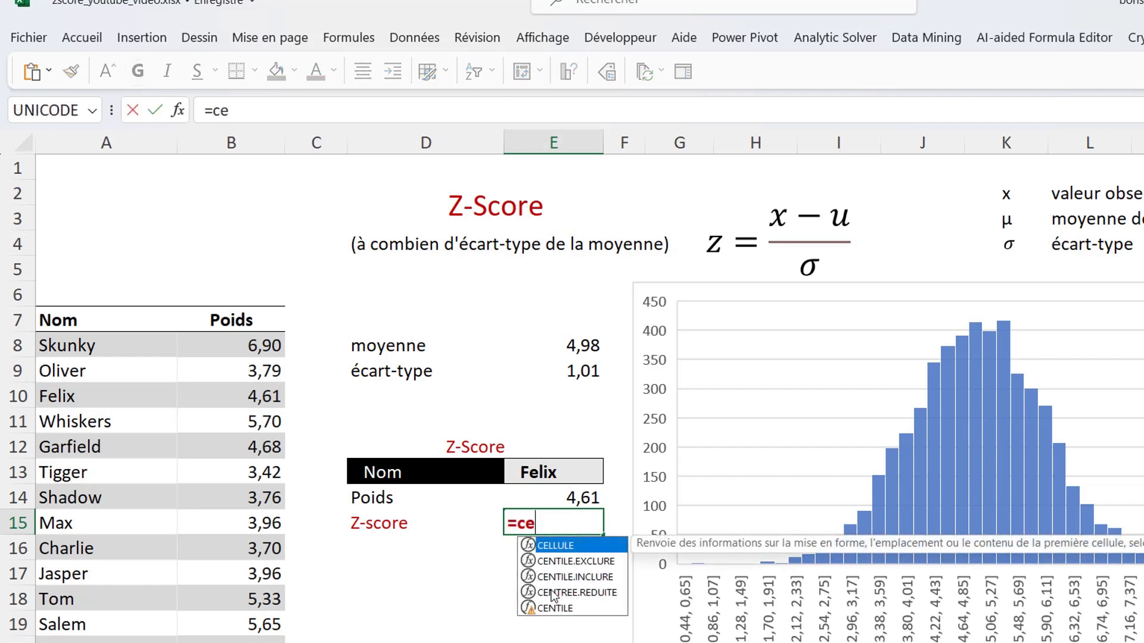
double_click(548, 592)
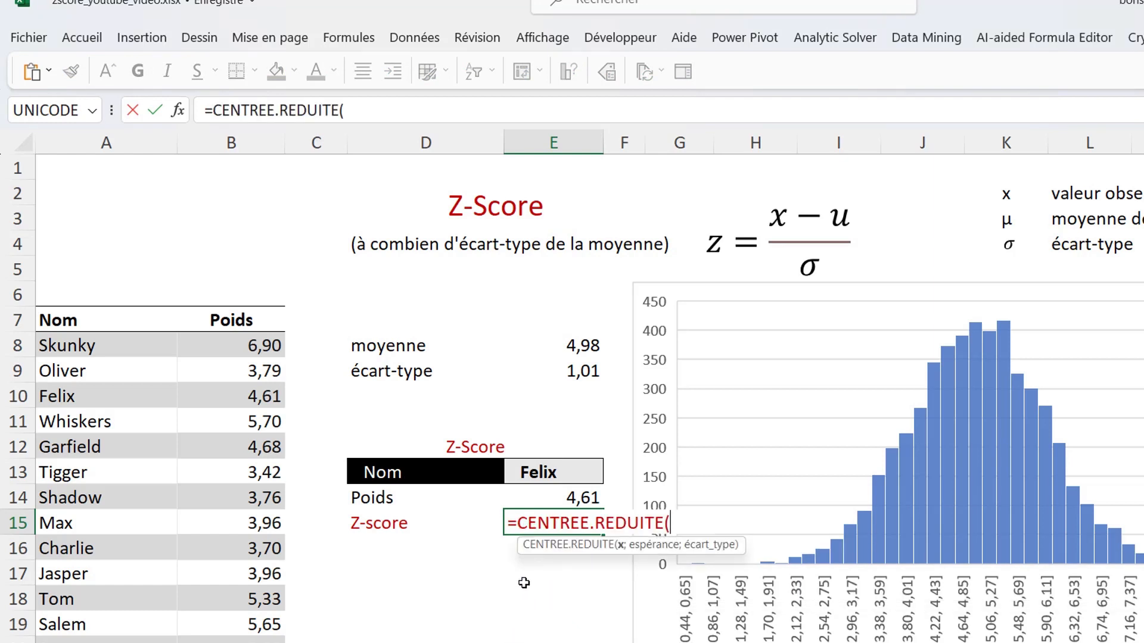
left_click(548, 497)
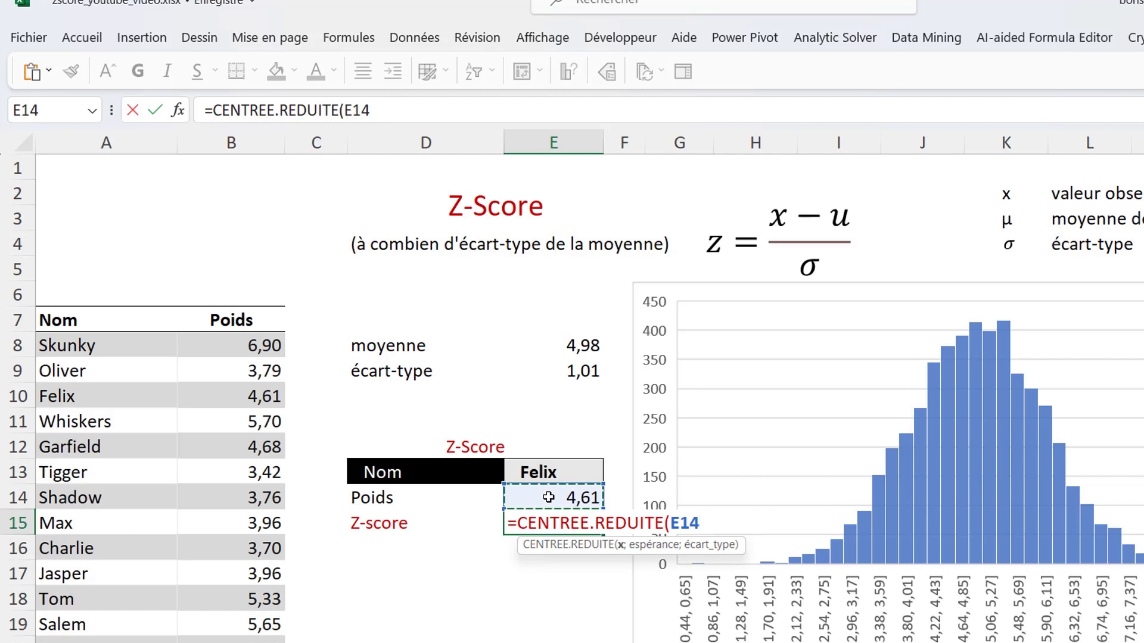
type(";")
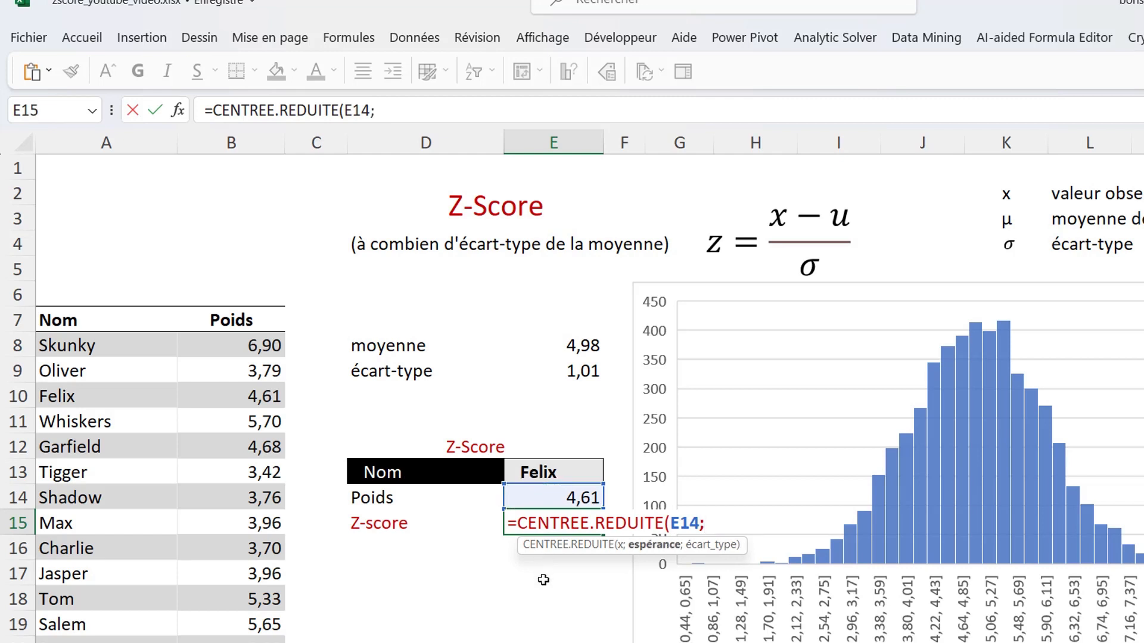
left_click(575, 346)
type(";")
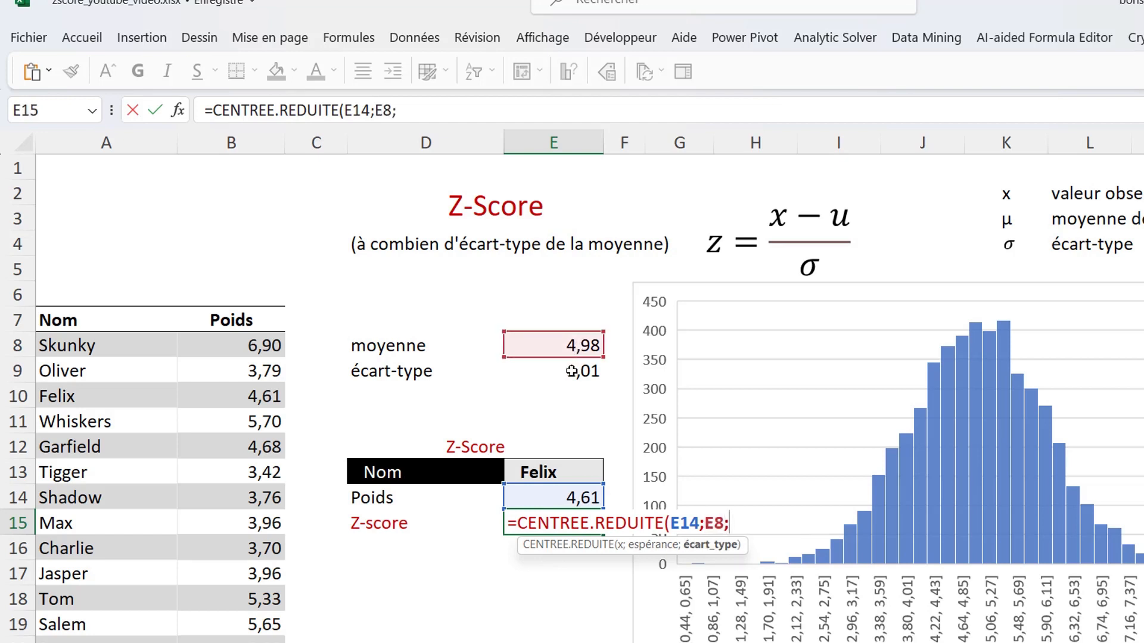
left_click(571, 371)
type(")")
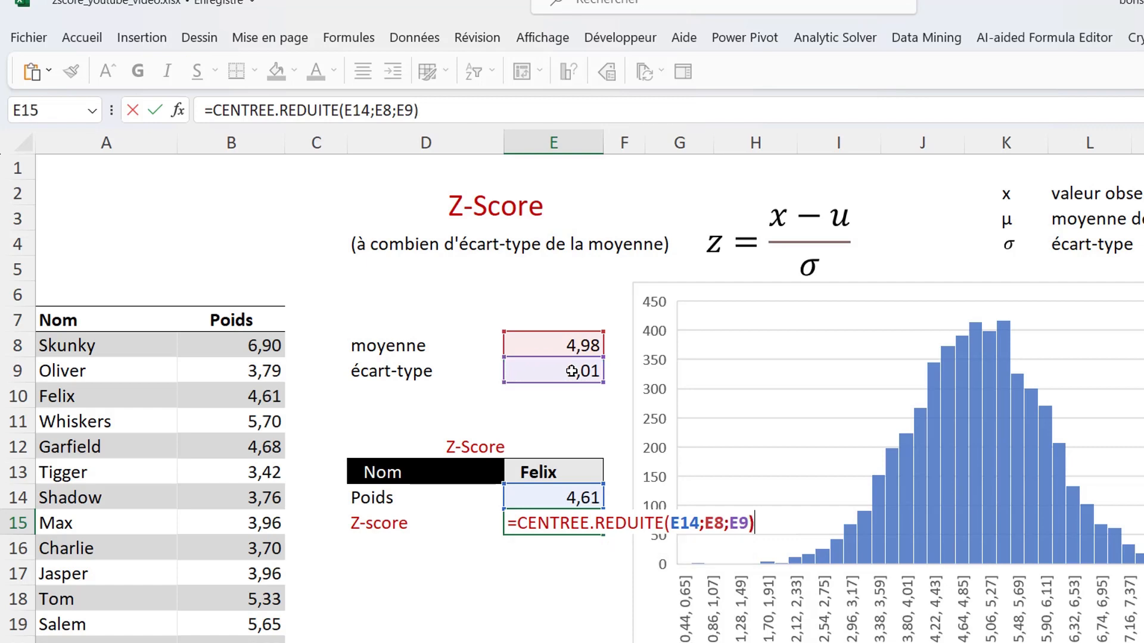
key("Return")
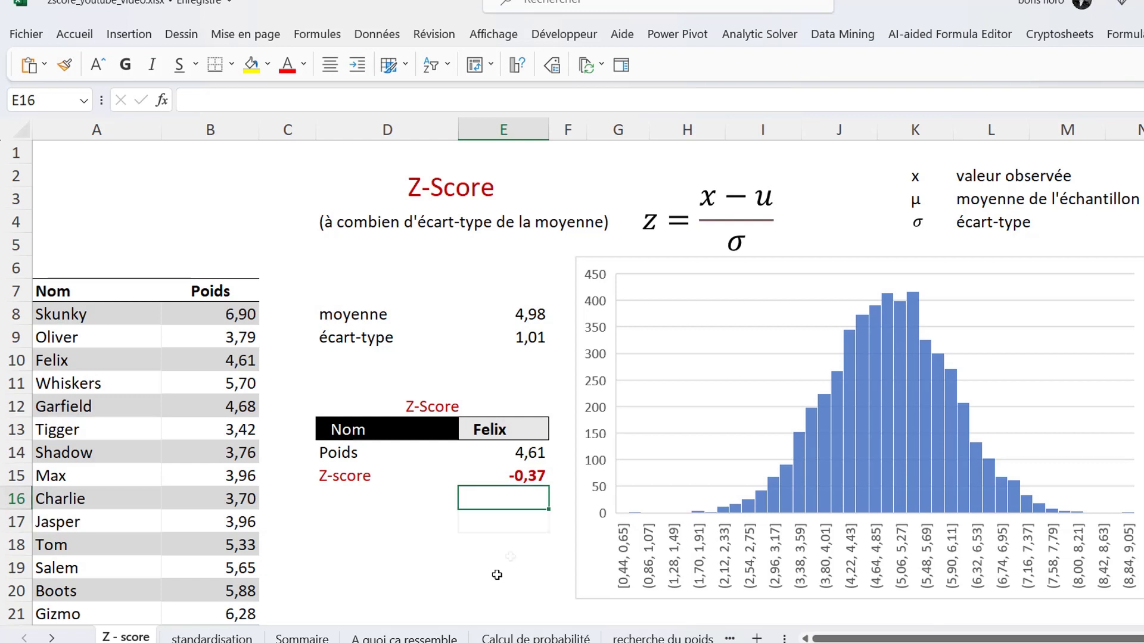
Check the z-score by recomputing the weight in cell E17 with =E8+(E9*E15), and clear the check formula
key("Down")
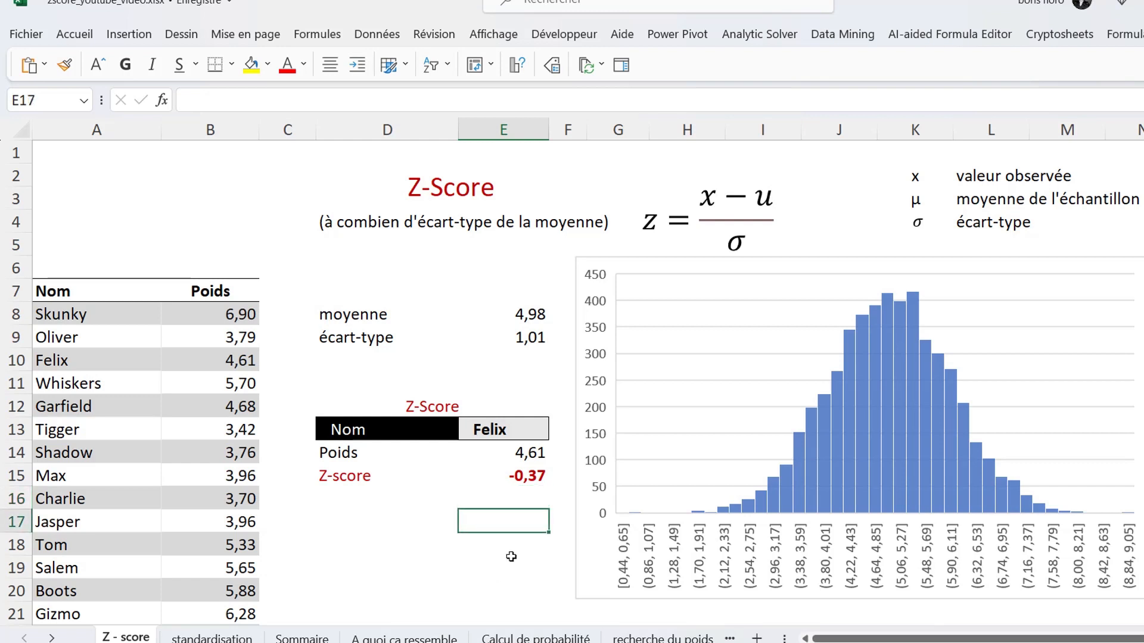
type("=")
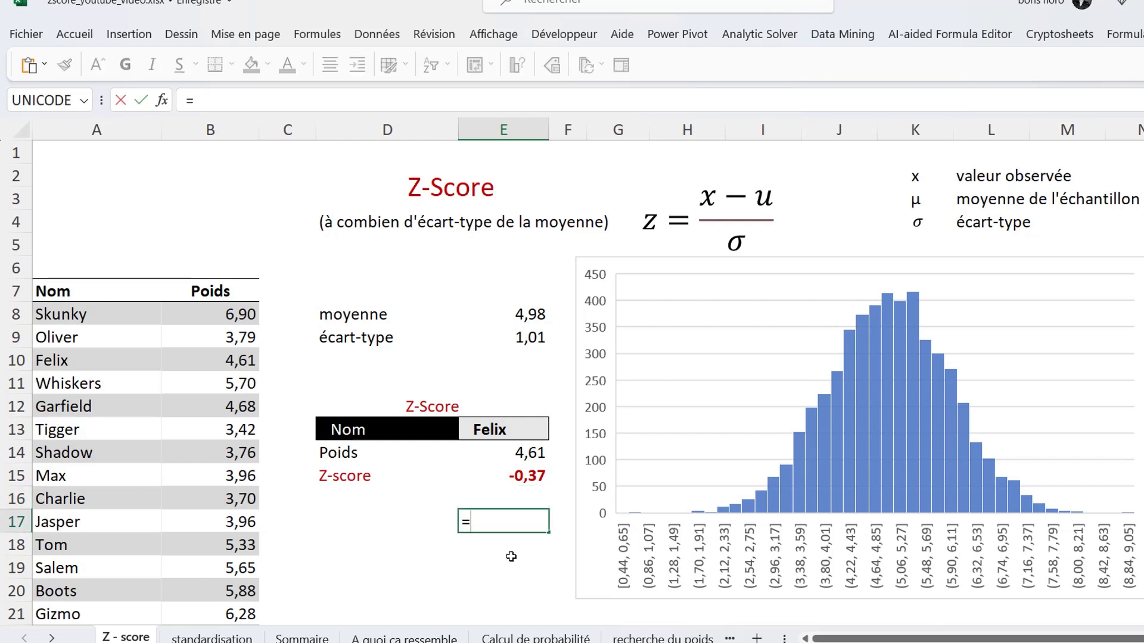
left_click(511, 317)
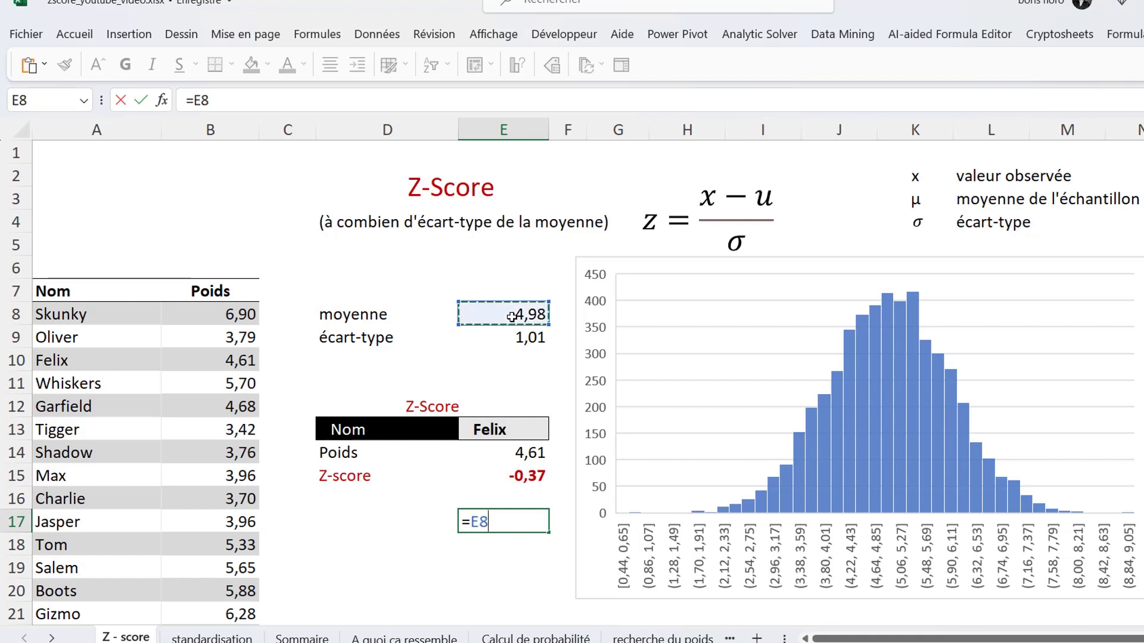
type("+(")
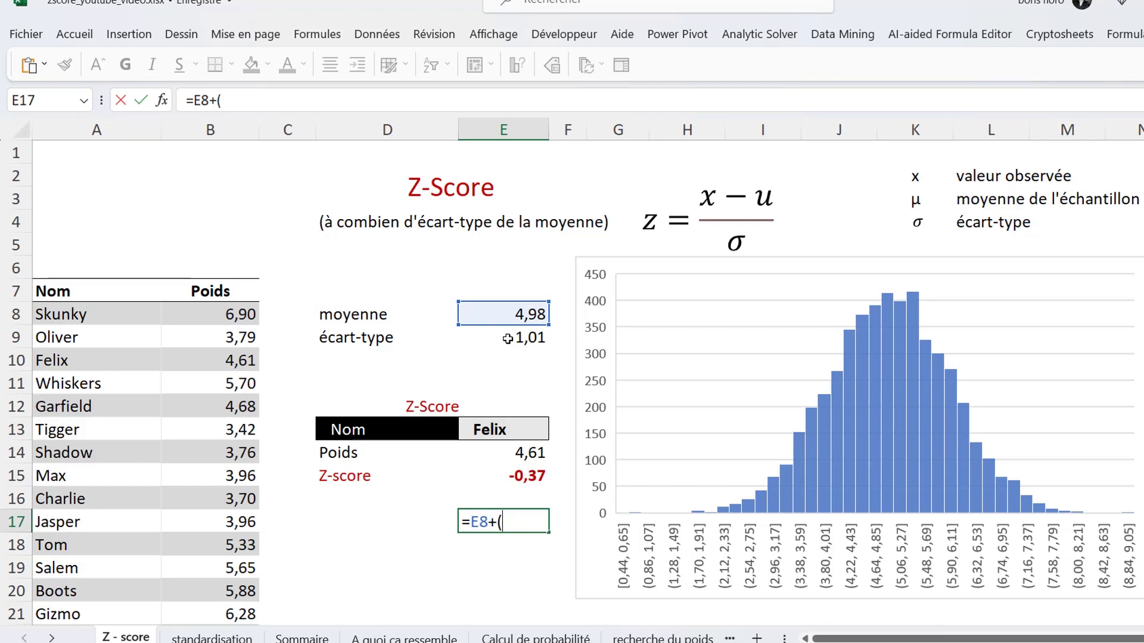
left_click(508, 339)
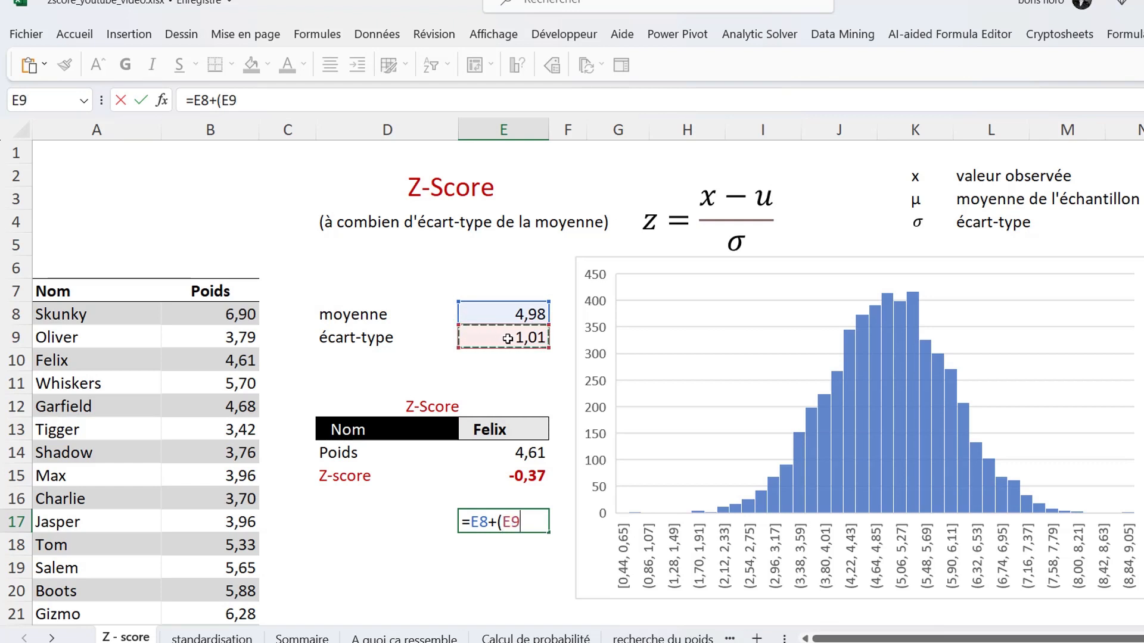
type("*")
left_click(523, 475)
type(")")
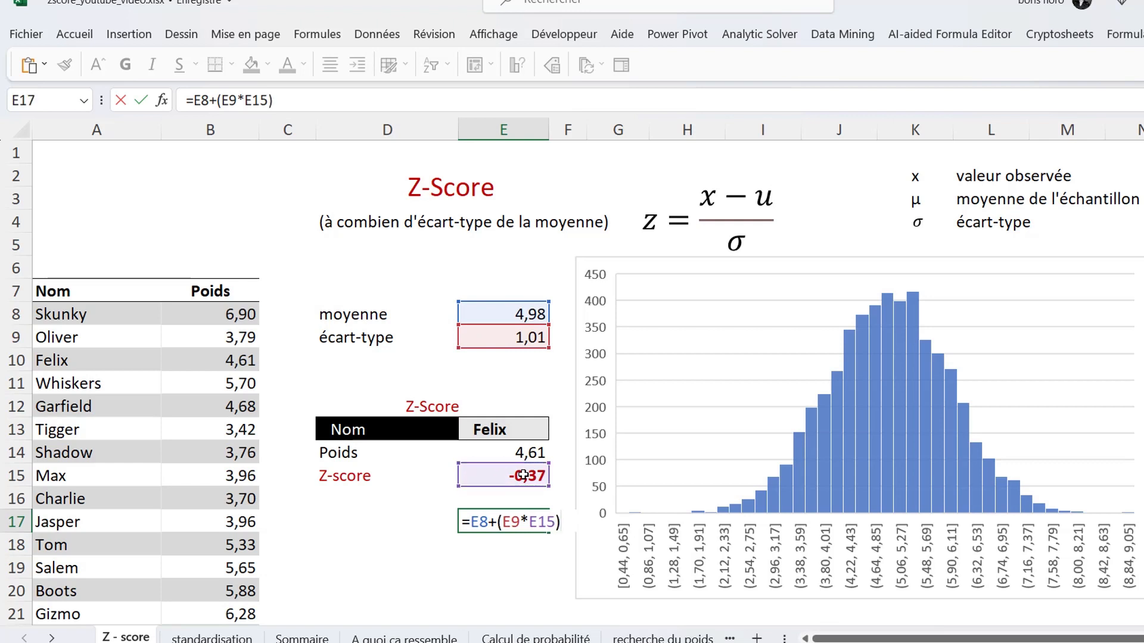
key("Return")
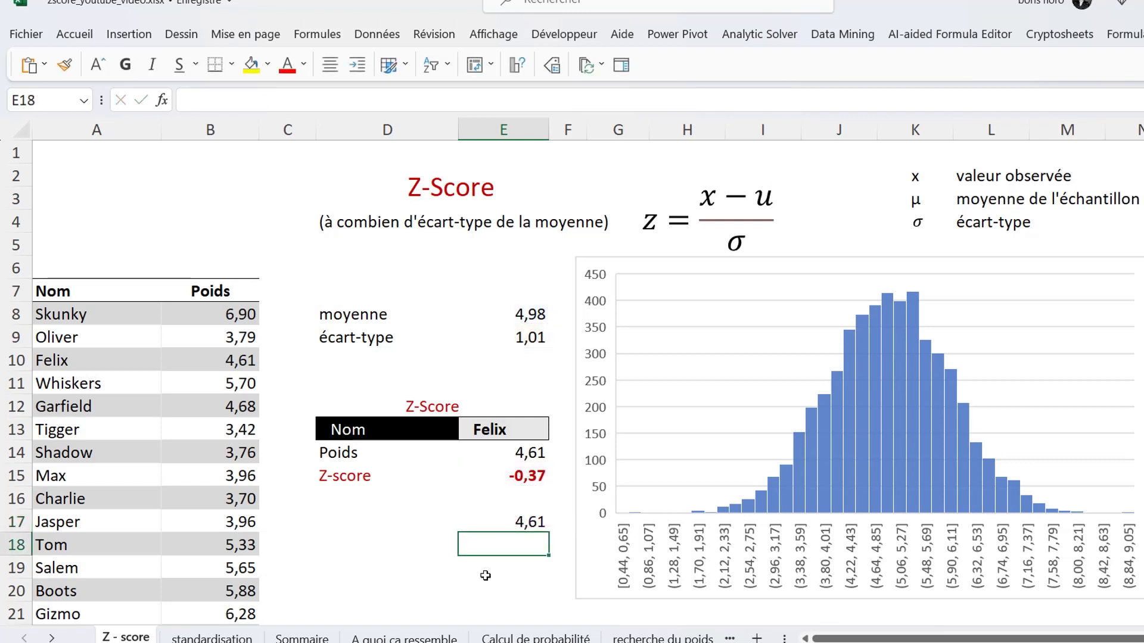
key("Up")
key("Delete")
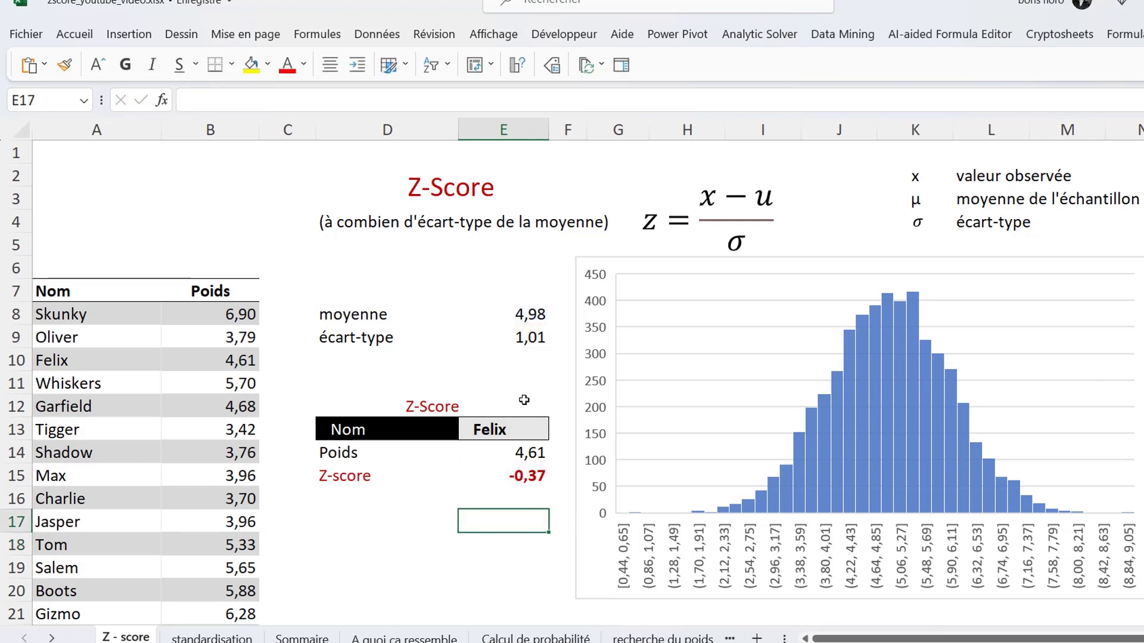
Choose another cat from the dropdown list in the Nom cell E13
left_click(523, 430)
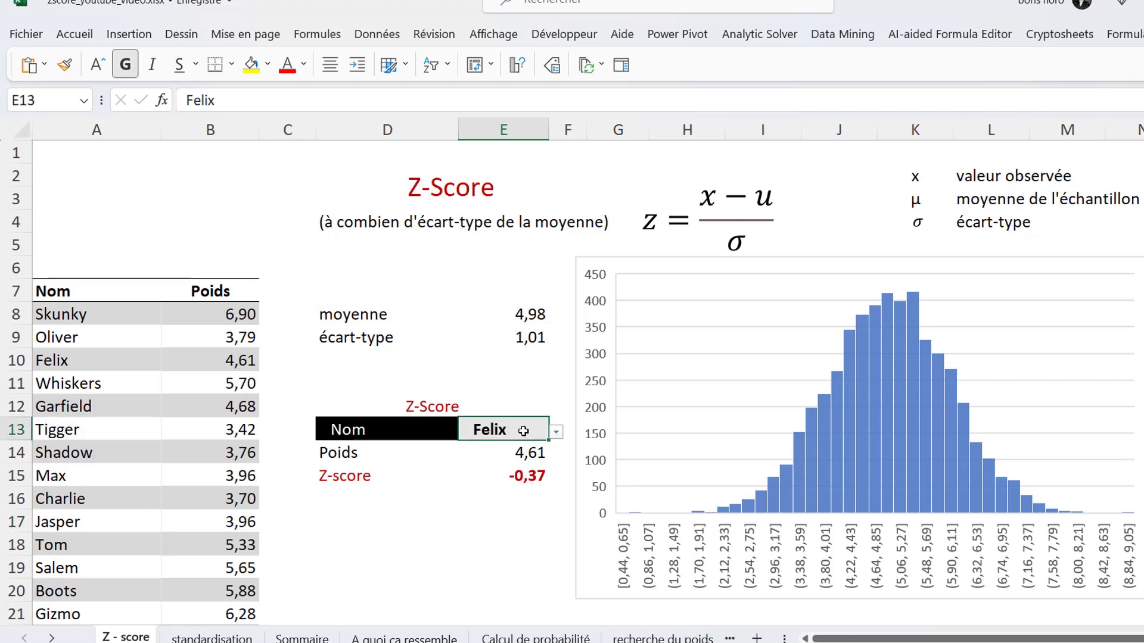
left_click(557, 435)
left_click(529, 451)
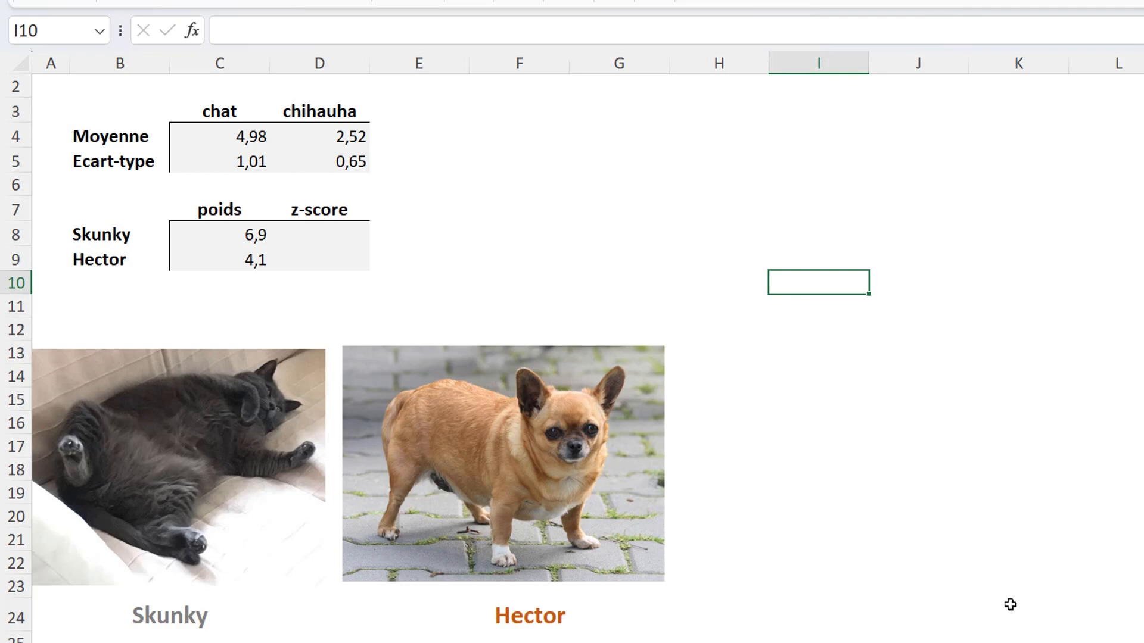
Calculate Skunky's z-score in cell D8 from the cat mean and standard deviation with =CENTREE.REDUITE(C8;C4;C5)
left_click(324, 235)
type("=ce")
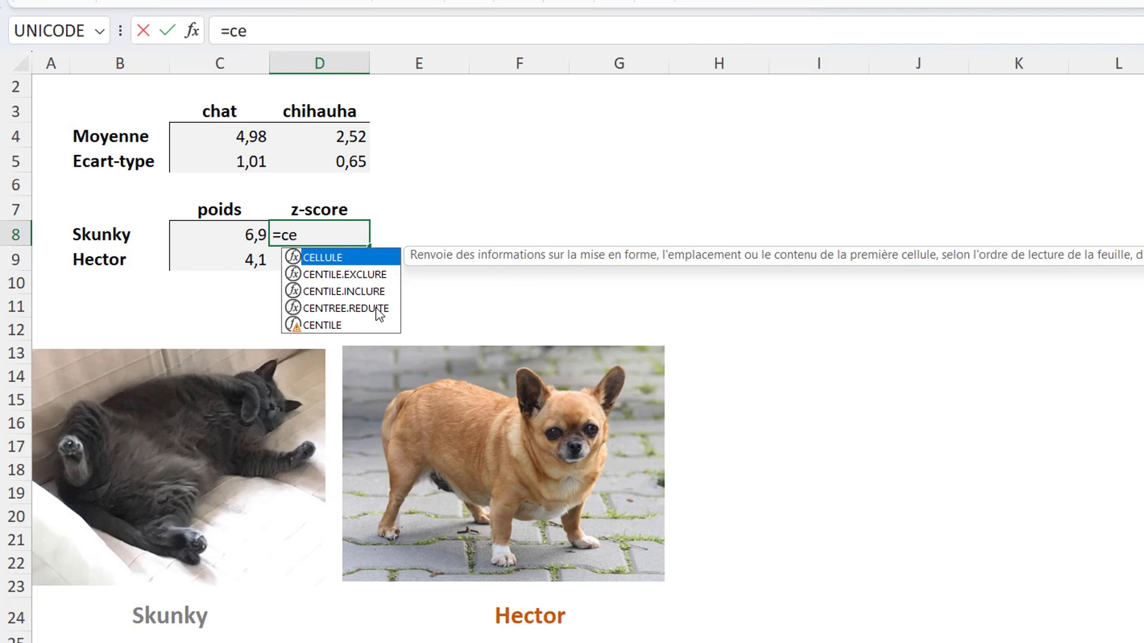
double_click(378, 314)
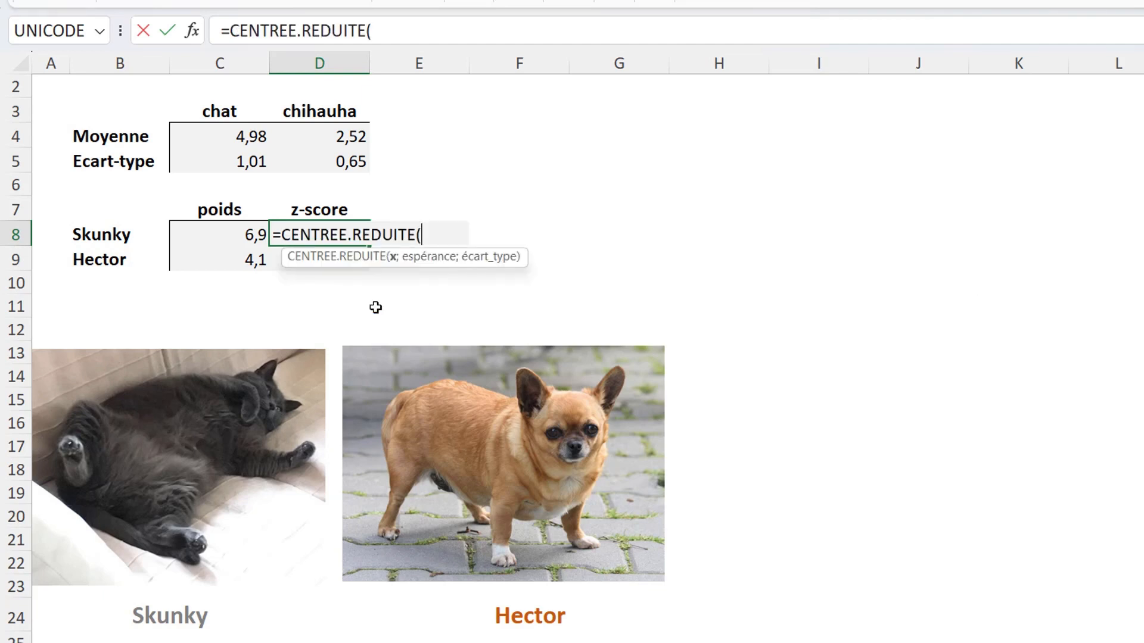
left_click(208, 236)
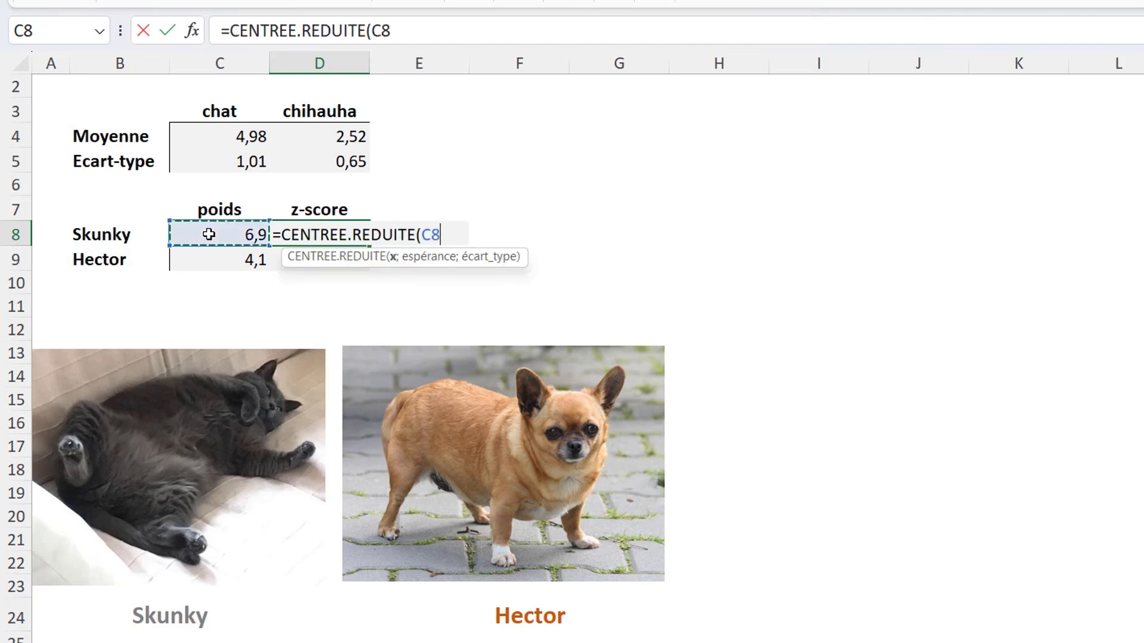
type(";")
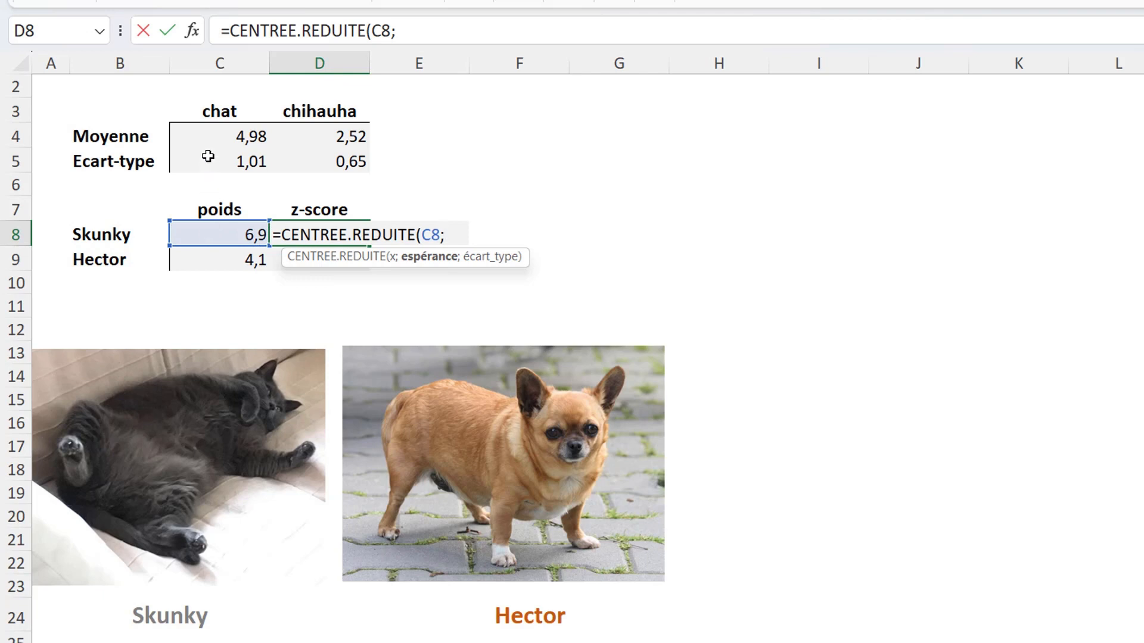
left_click(209, 136)
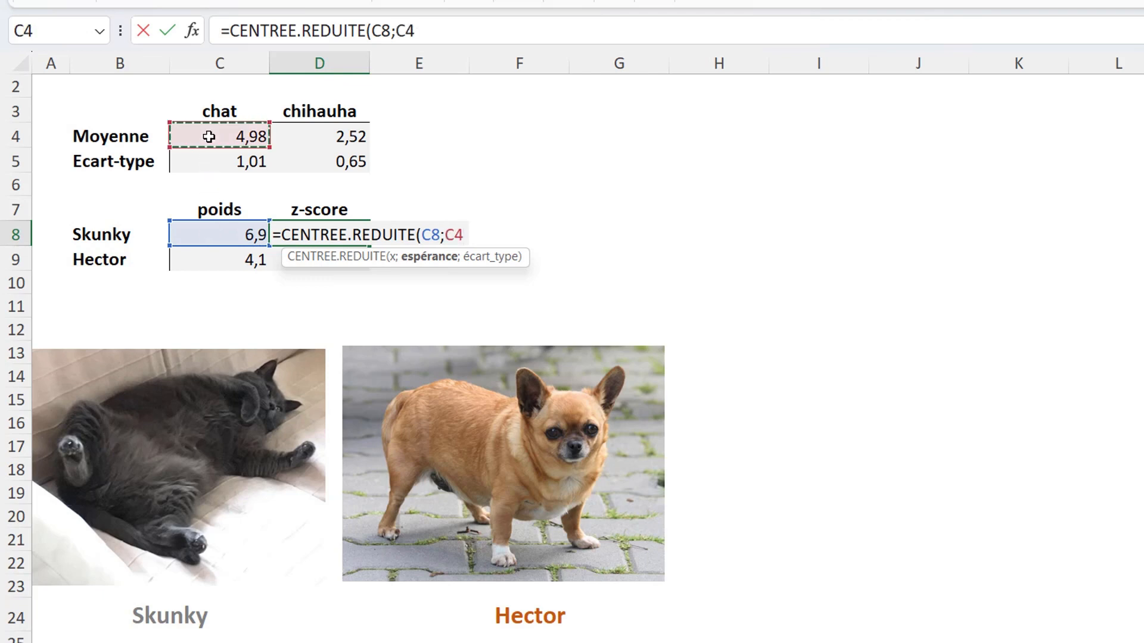
type(";")
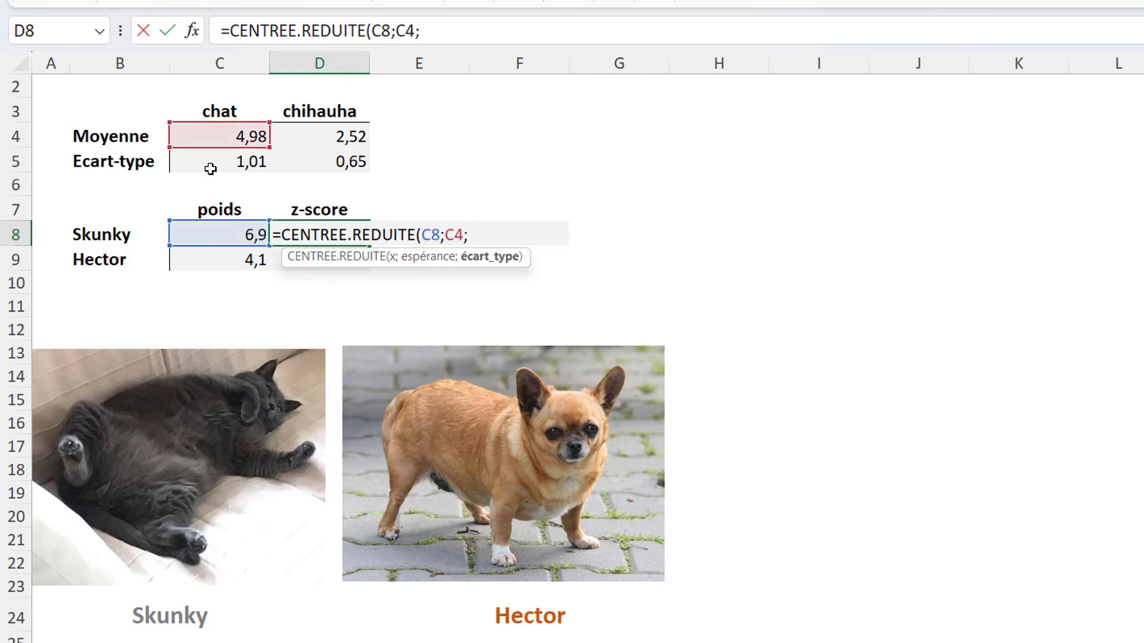
left_click(212, 163)
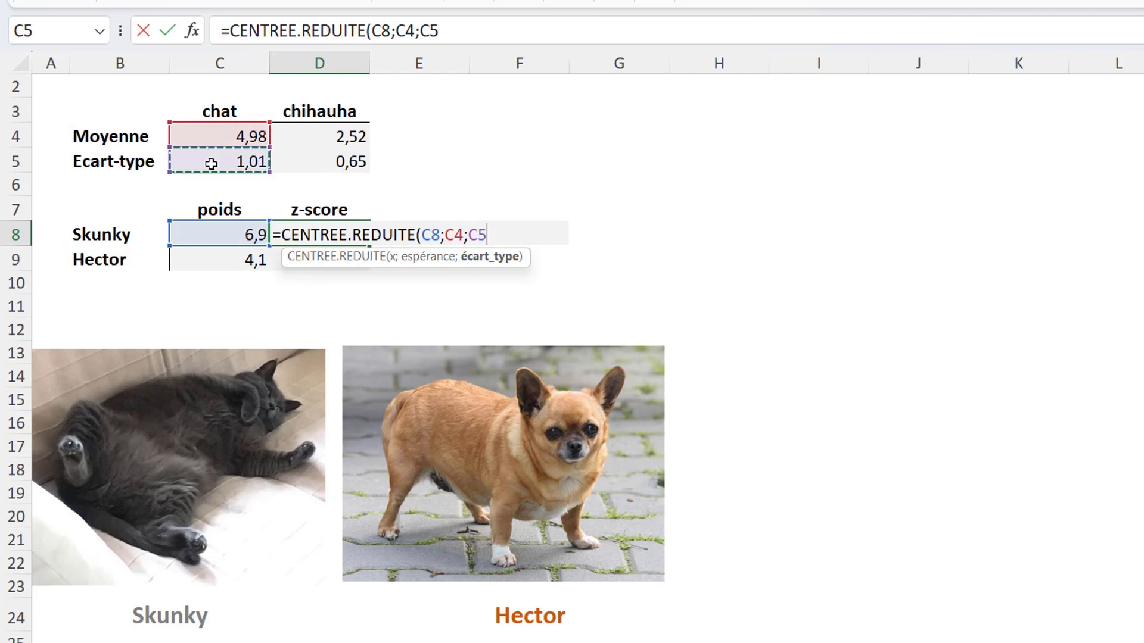
type(")")
key("Return")
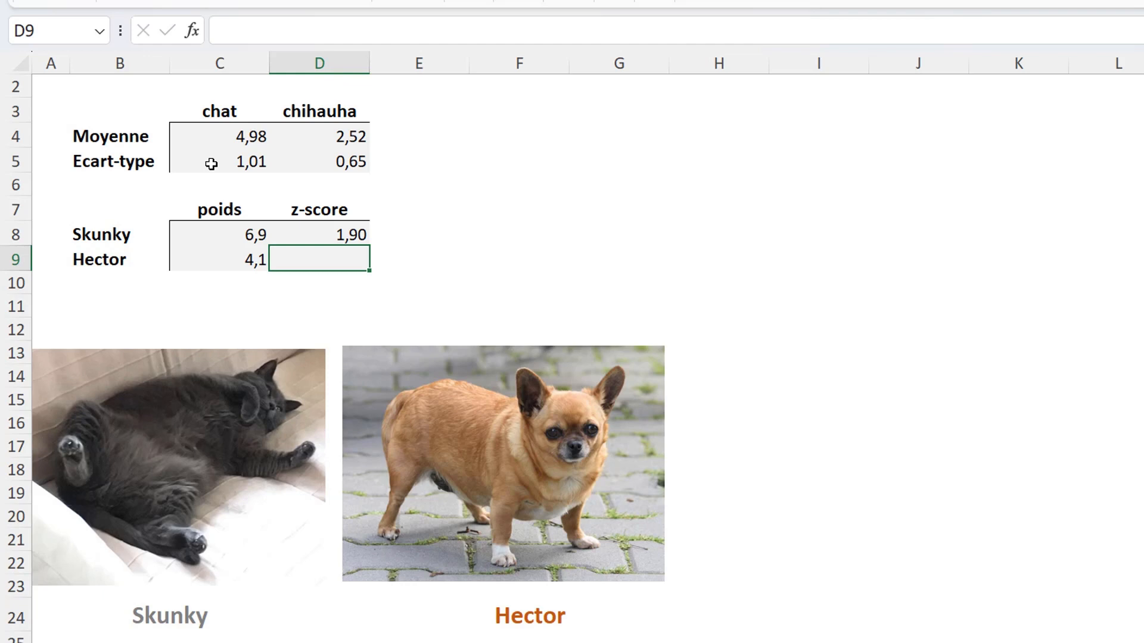
Calculate Hector's z-score in cell D9 from the chihuahua mean and standard deviation with =CENTREE.REDUITE(C9;D4;D5)
type("=c")
key("Tab")
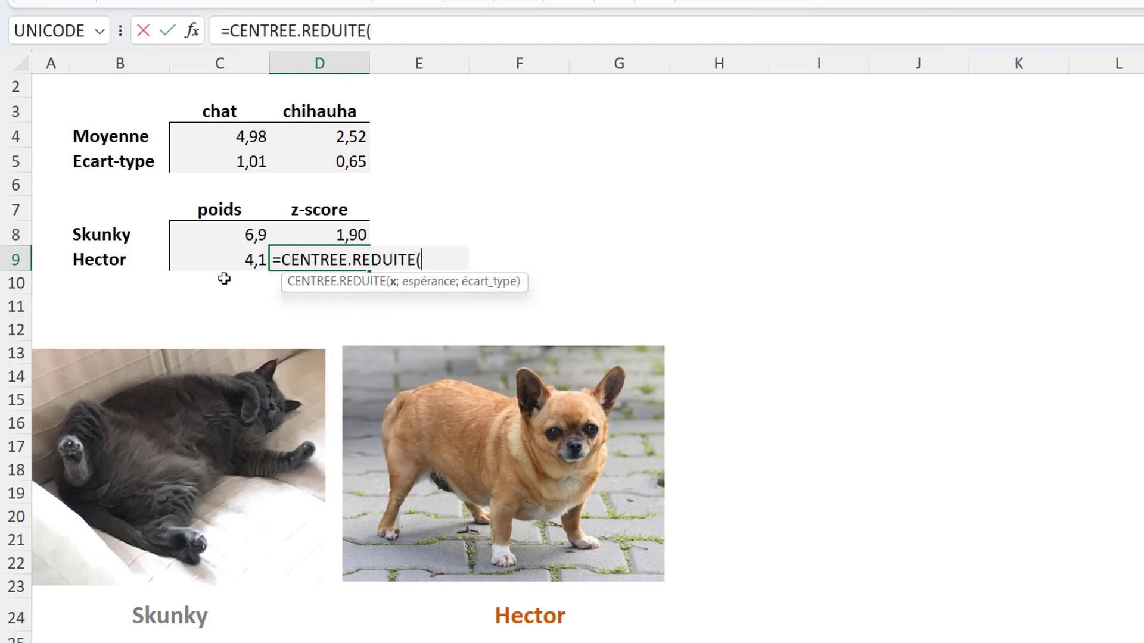
left_click(222, 263)
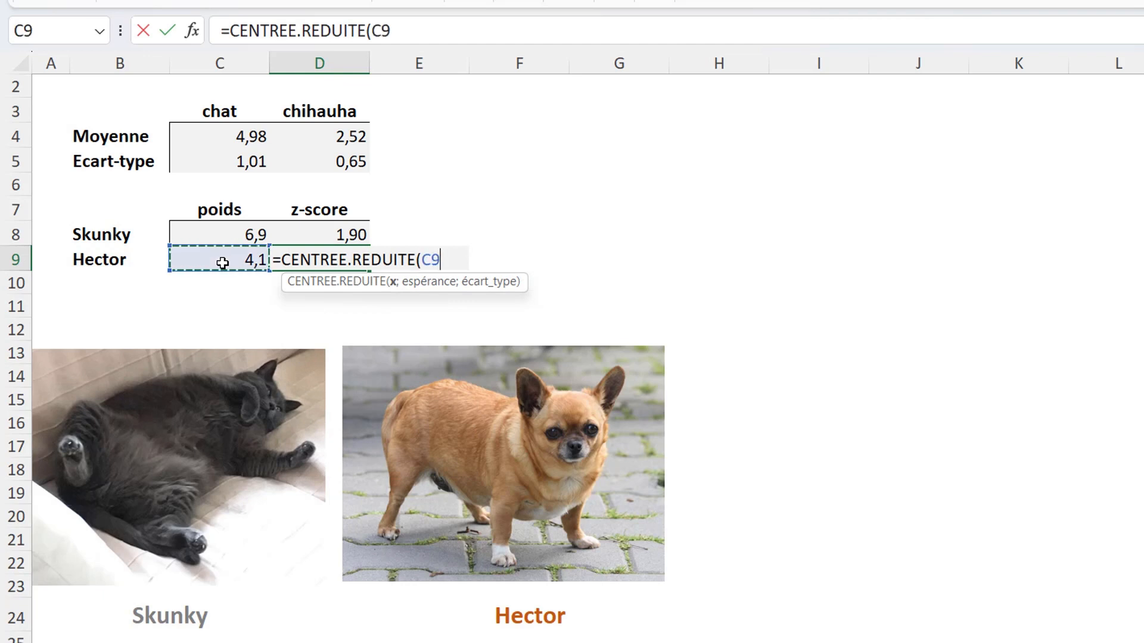
type(";")
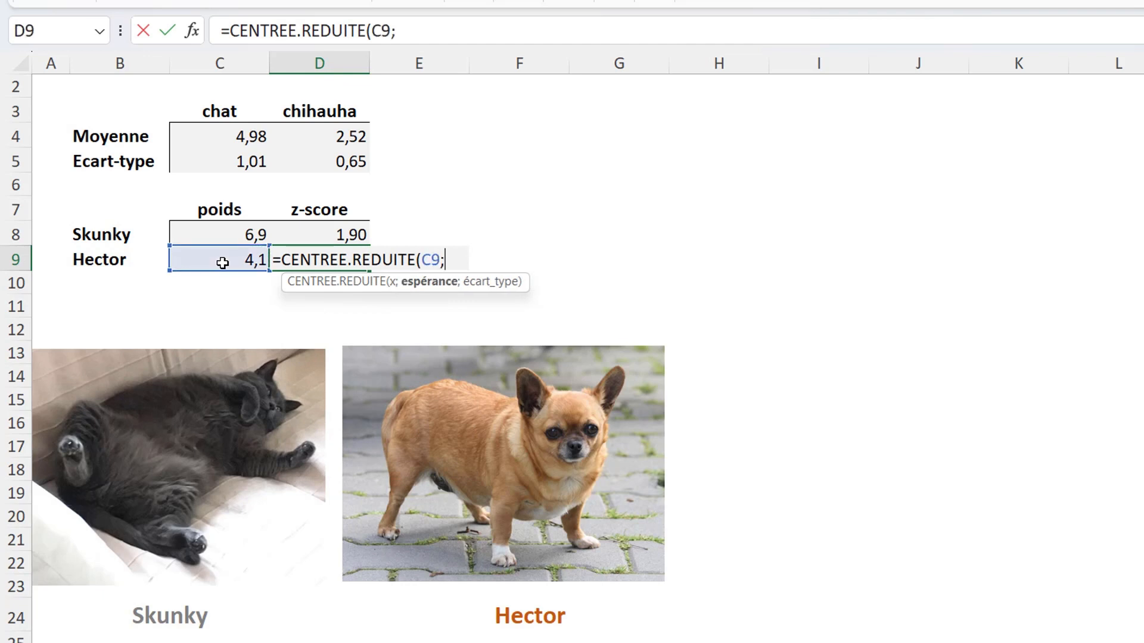
left_click(316, 138)
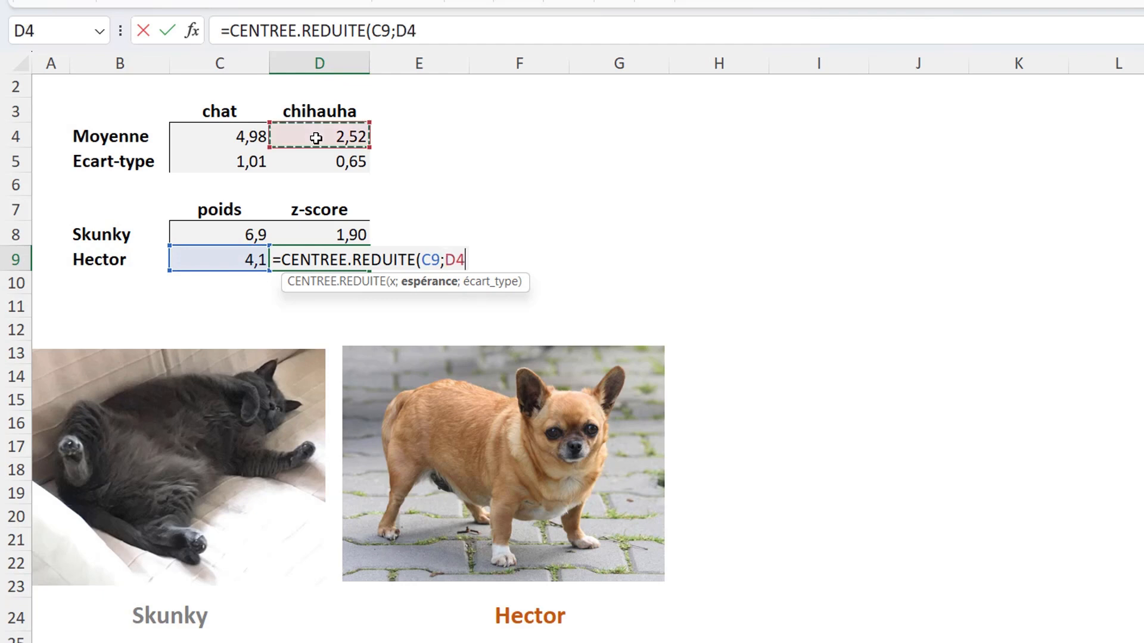
type(";")
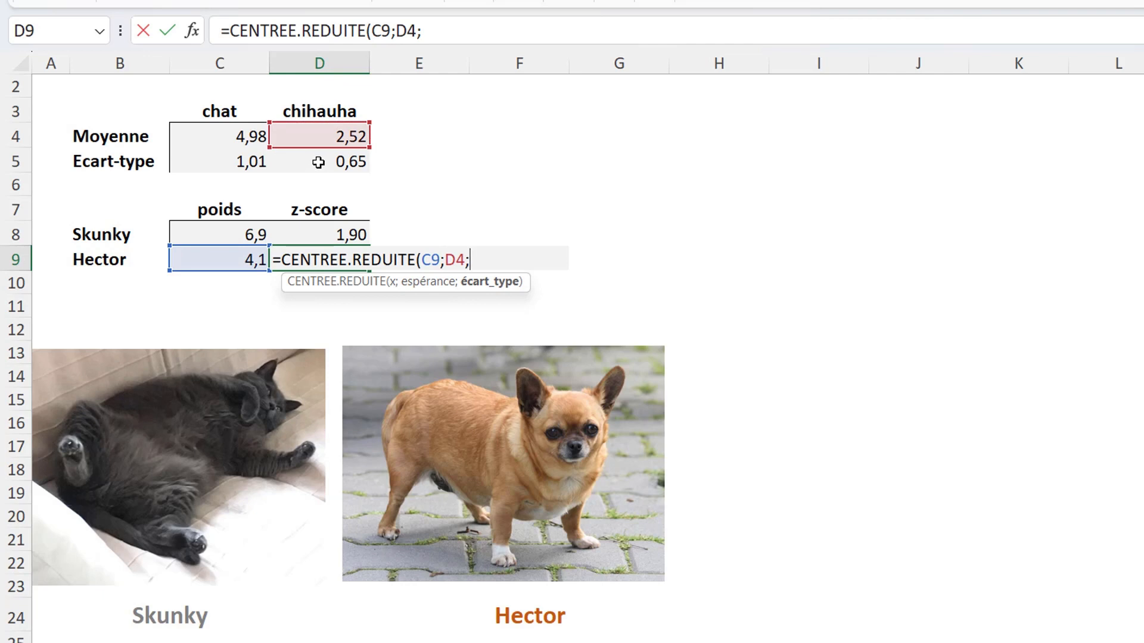
left_click(318, 162)
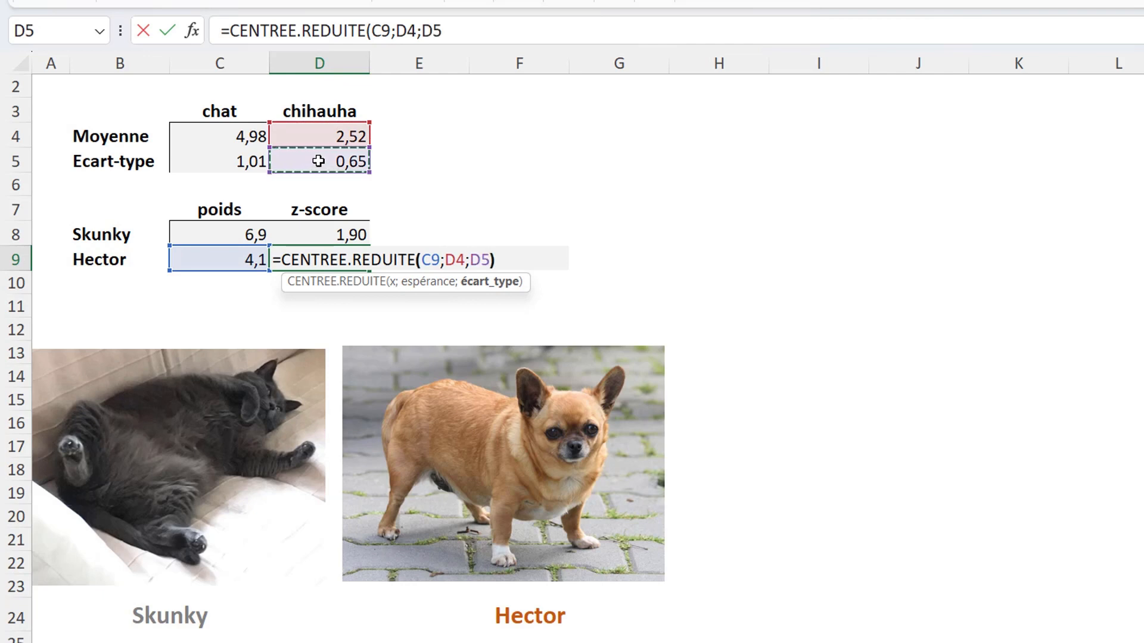
type(")")
key("Return")
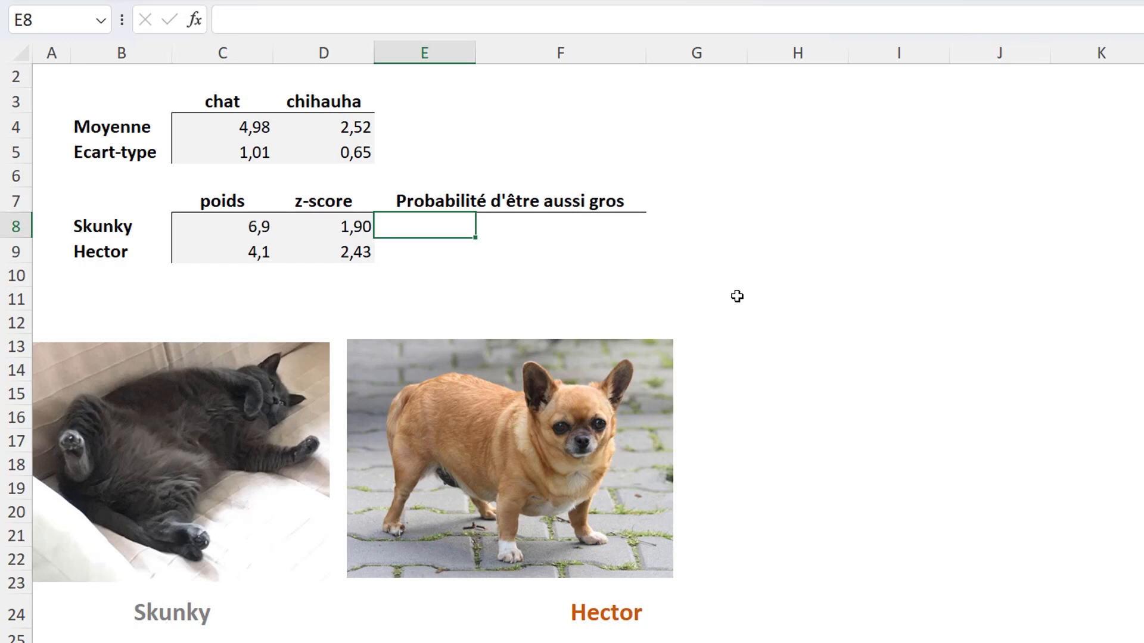
Calculate Skunky's probability in cell E8 with =LOI.NORMALE.STANDARD(D8) and fill the formula down to Hector's cell E9
type("=LOI.NORMALE.STANDARD(")
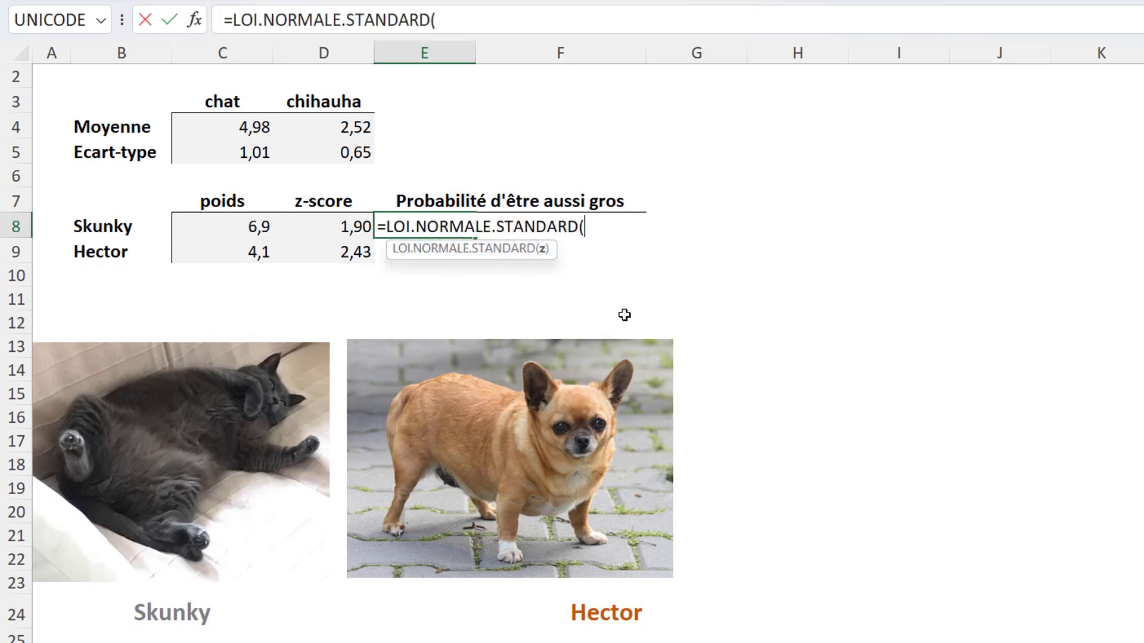
left_click(316, 227)
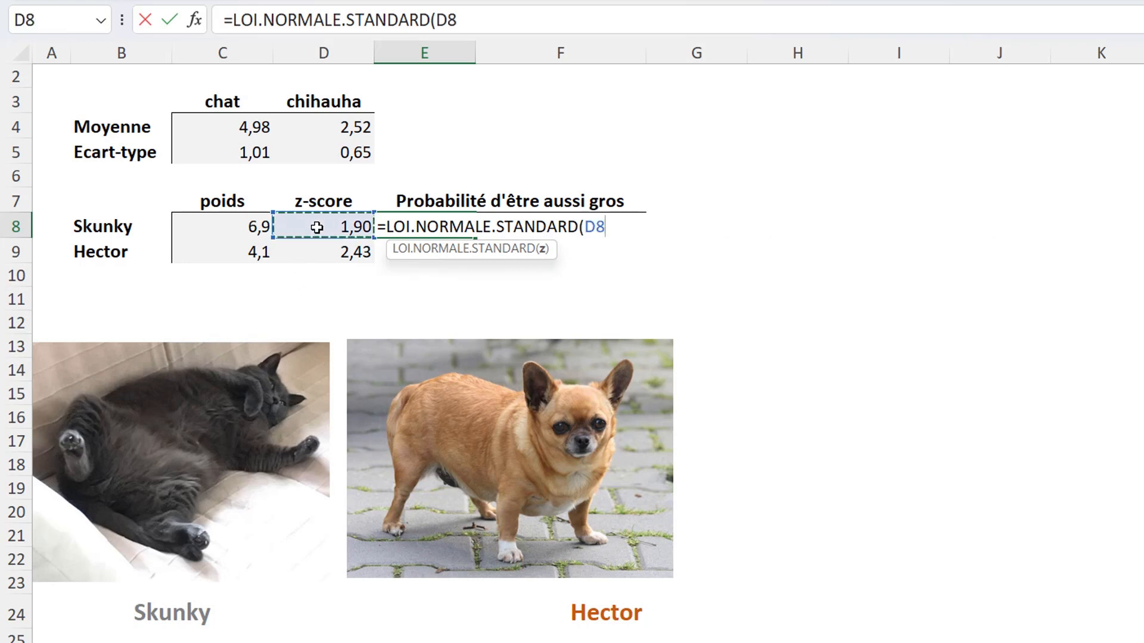
type(")")
key("Return")
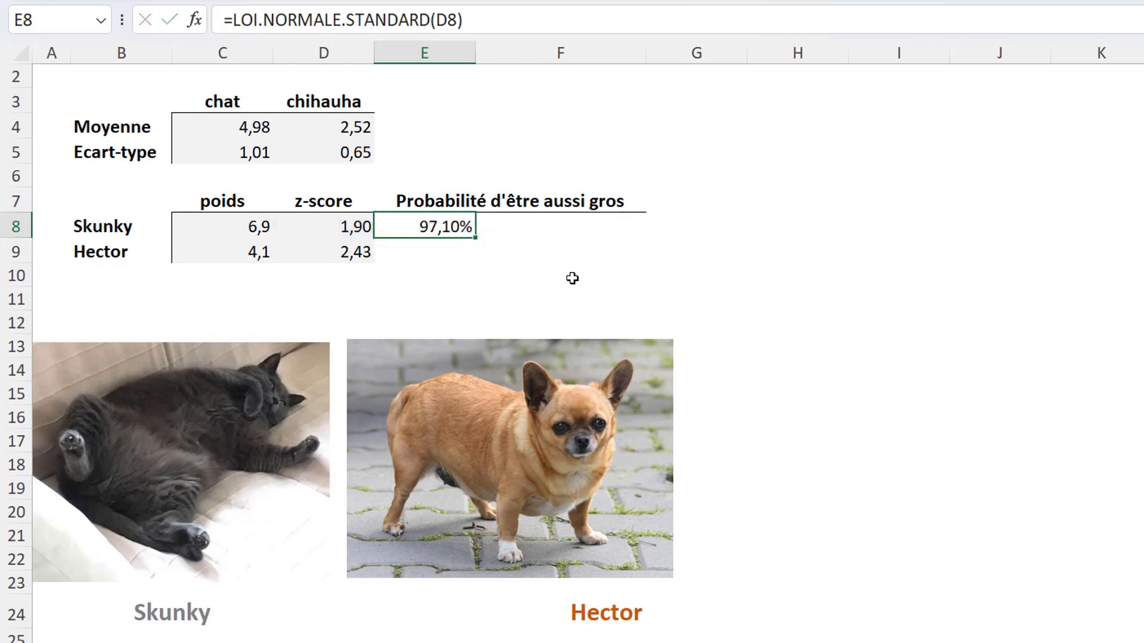
left_click_drag(475, 237, 475, 255)
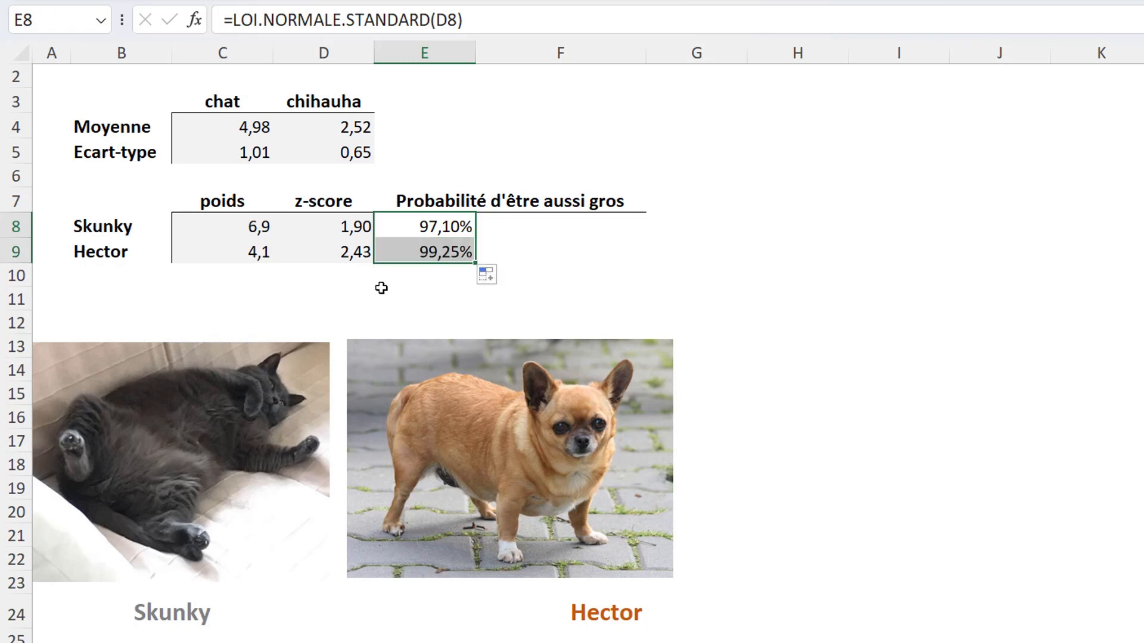
key("Down")
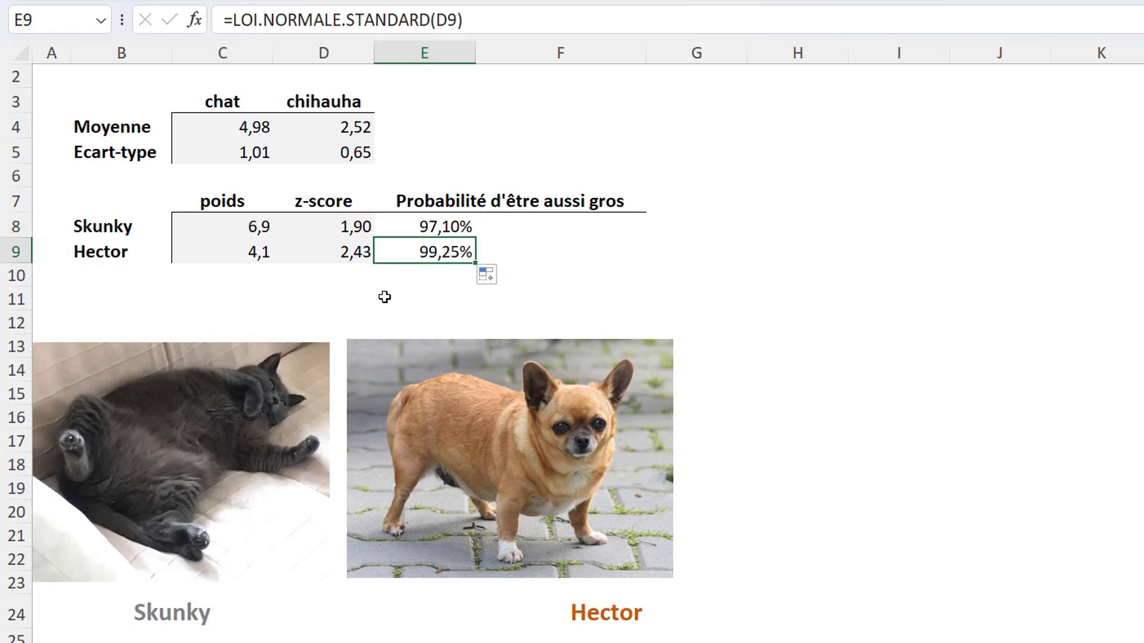